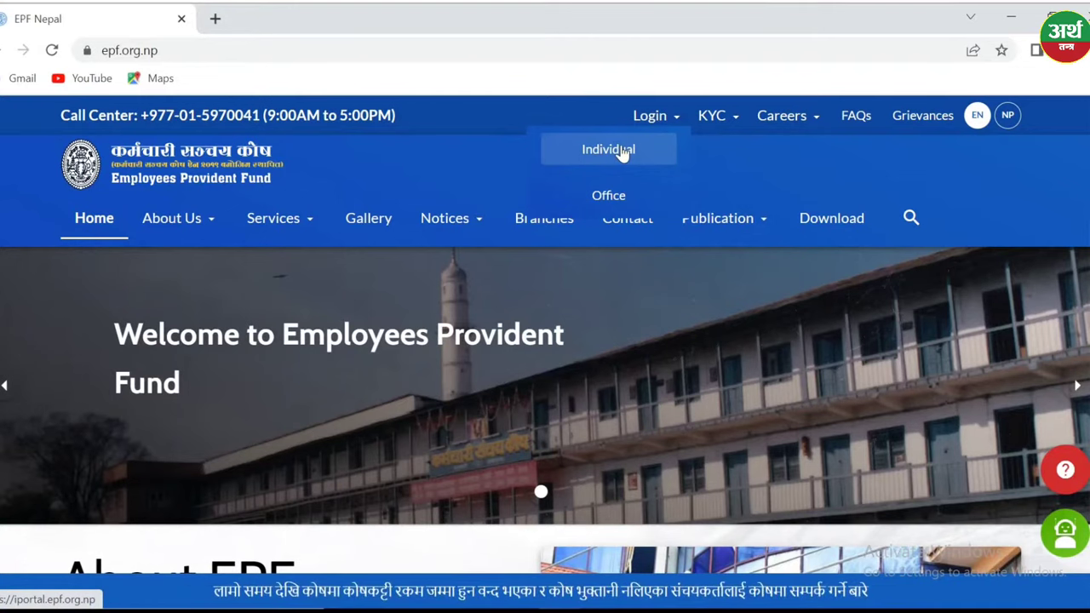
- Sign in to the EPF office login with the office's username and account password
click(609, 196)
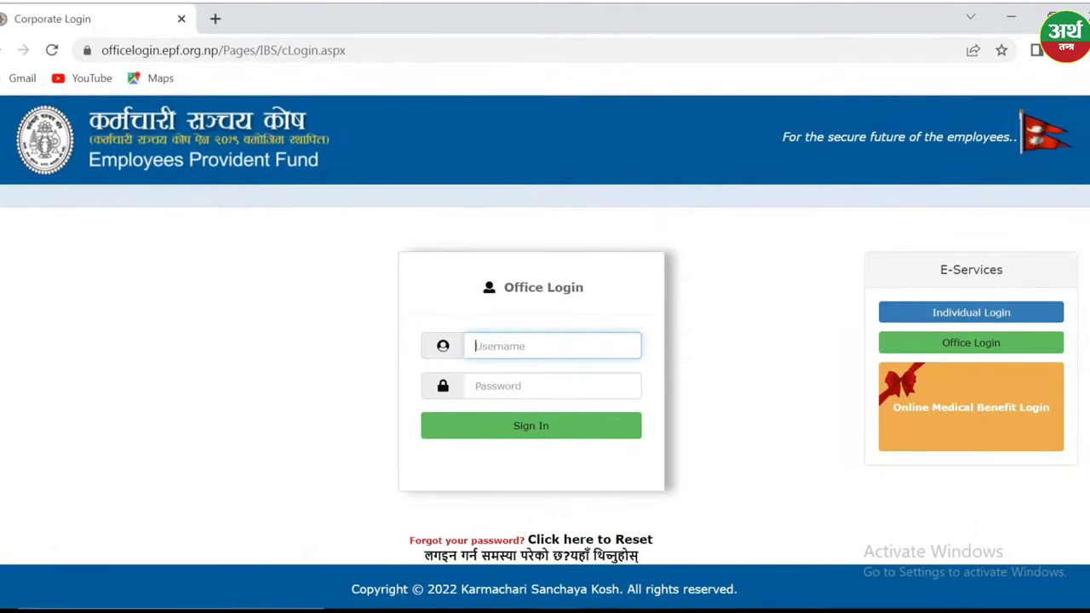
text(username)
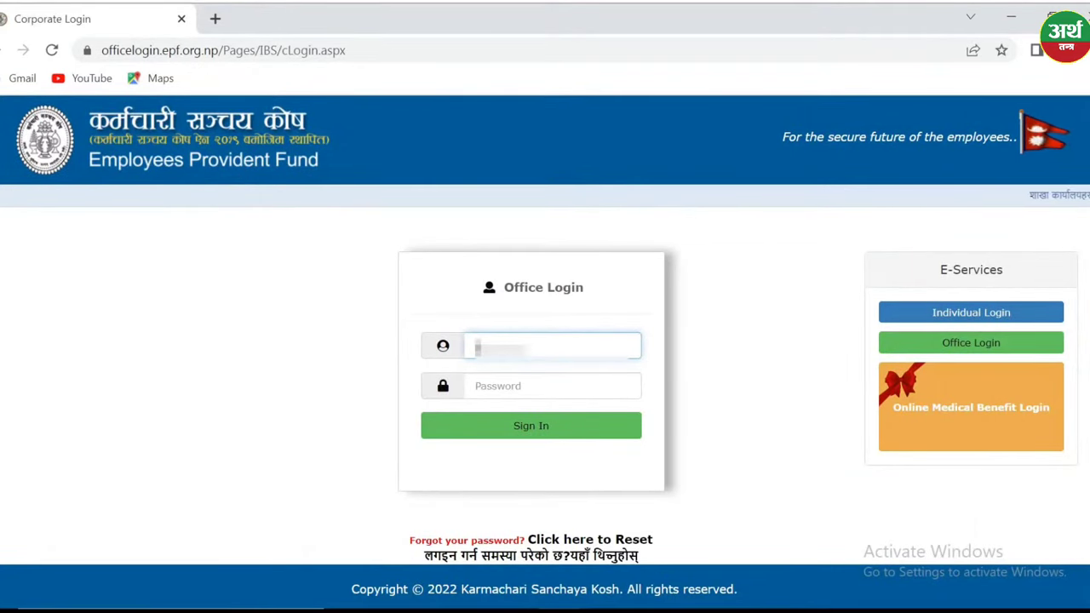
click(498, 385)
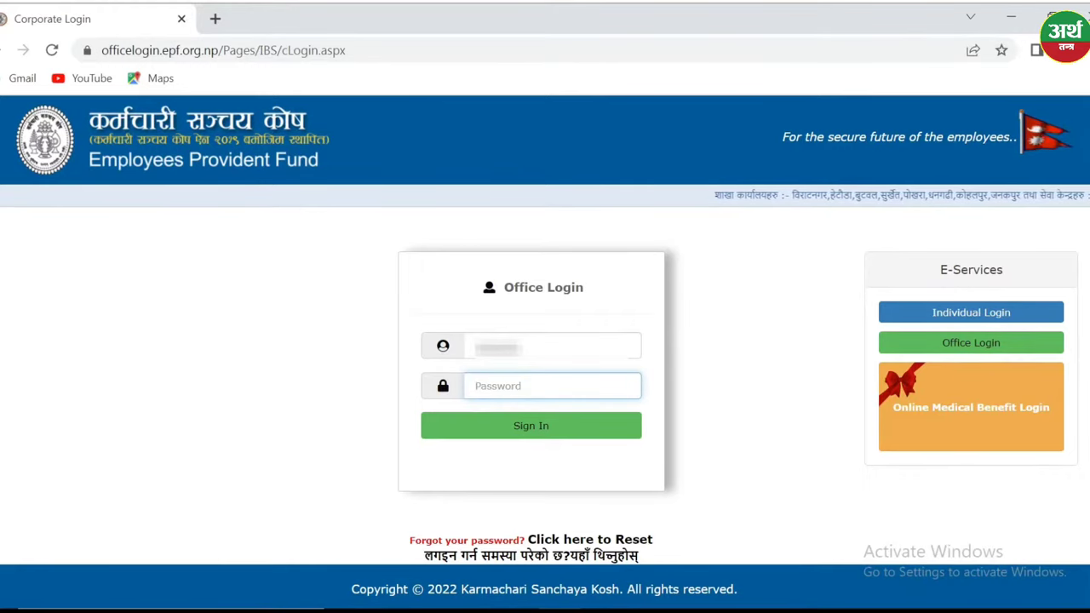
text(******)
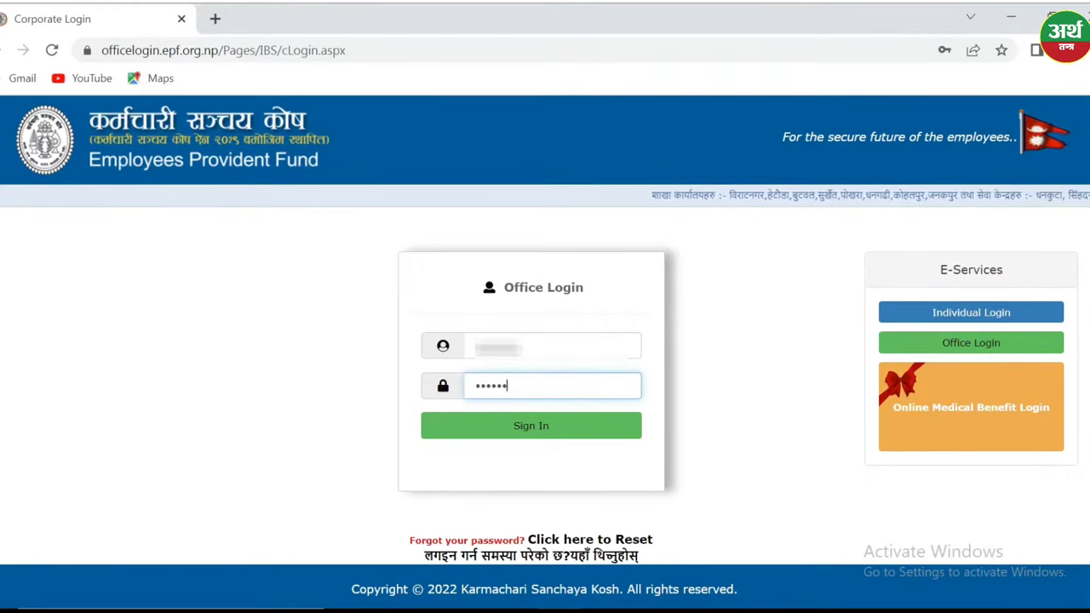
text(**)
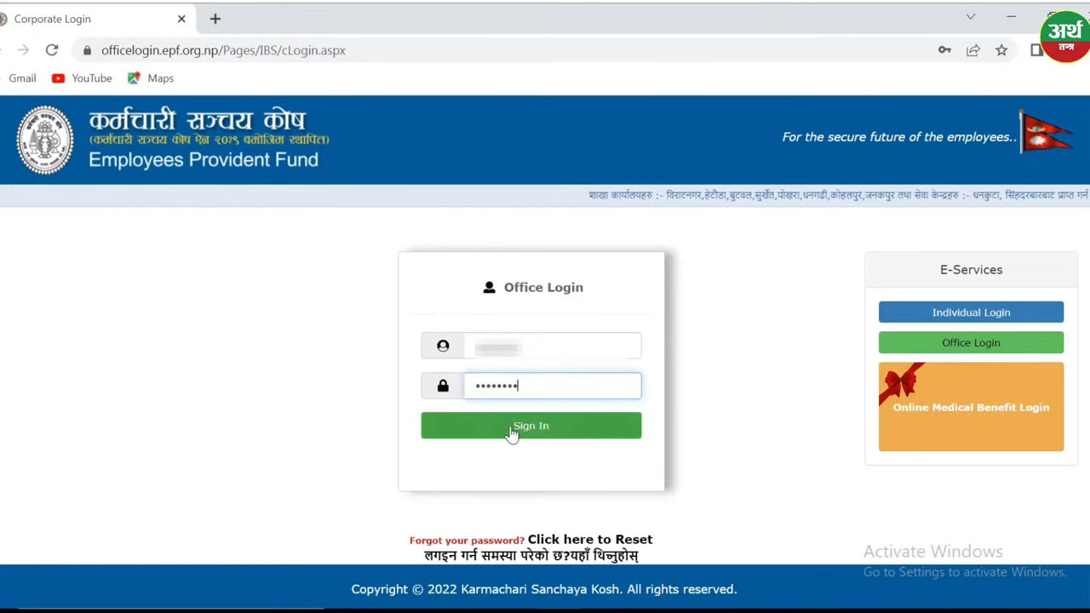
click(512, 431)
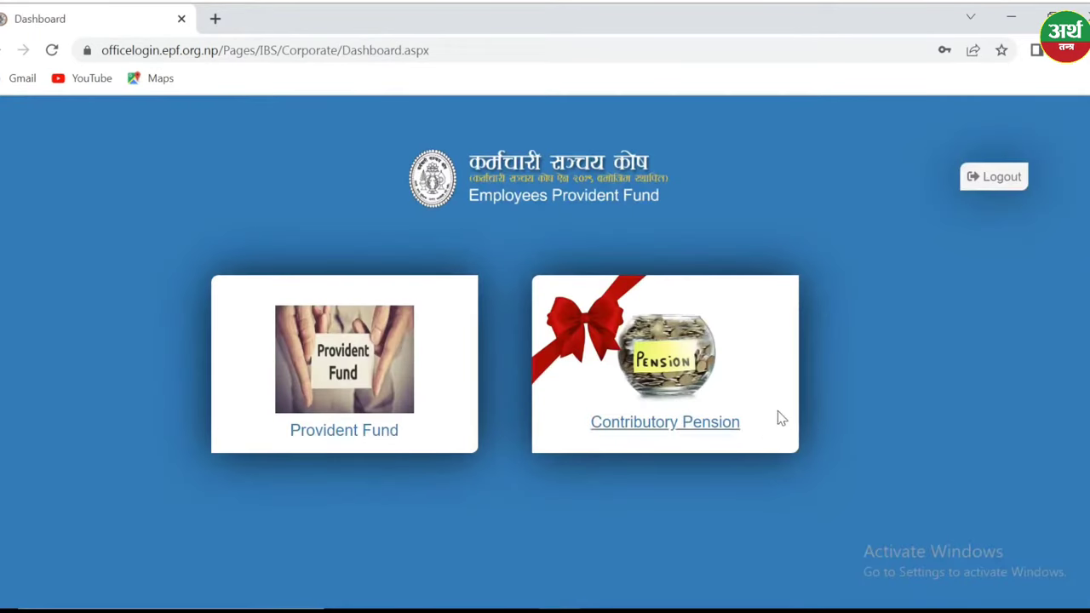
- Open the Provident Fund service's Web Entry form for manual contribution entry
click(356, 436)
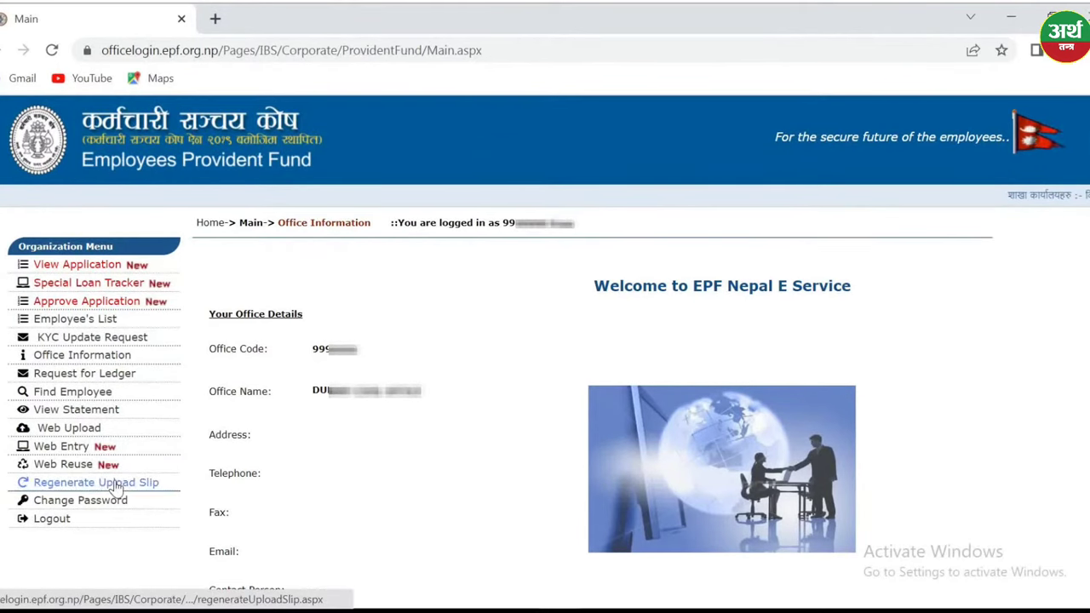
click(161, 444)
drag(126, 458, 38, 455)
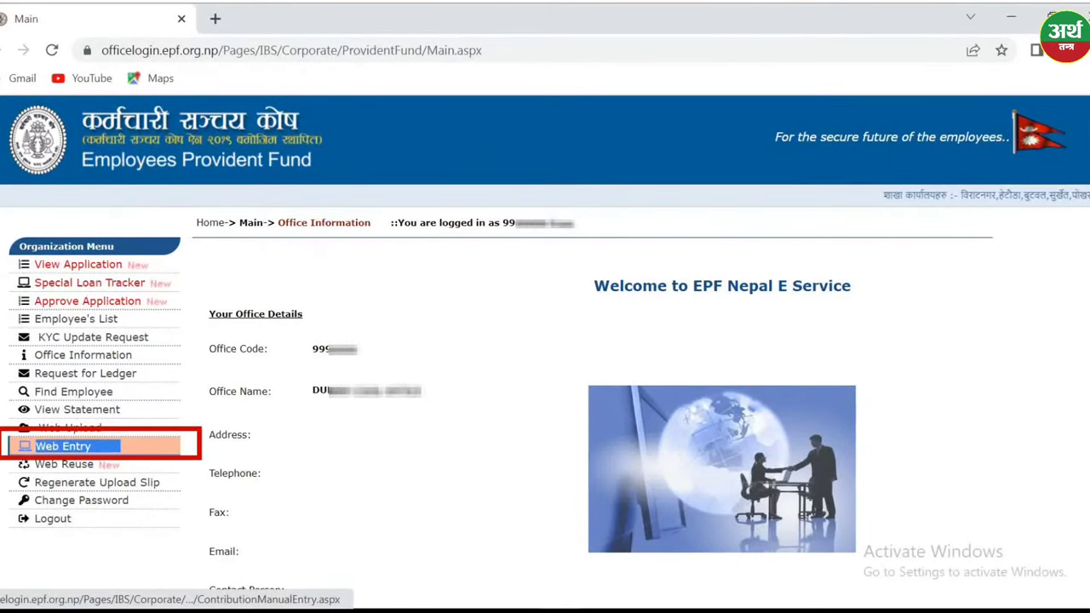
click(75, 446)
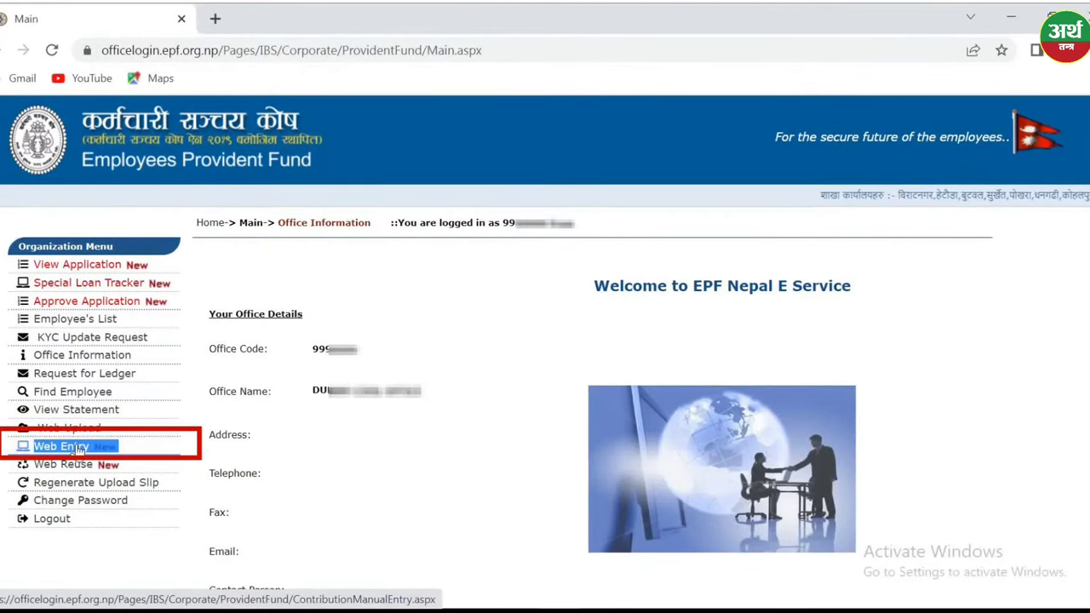
scroll(480, 226, down, 2)
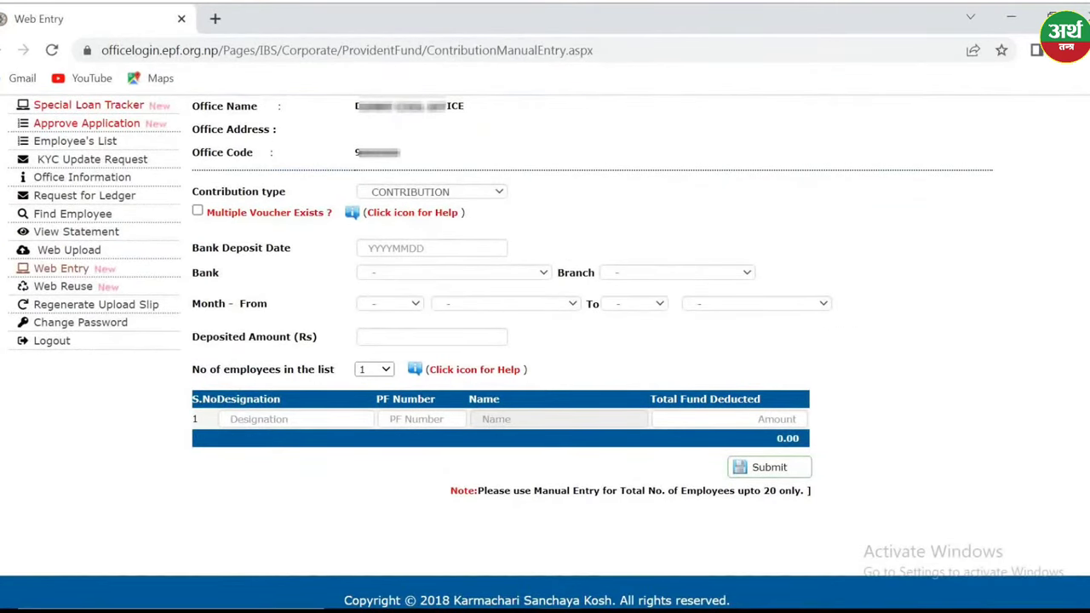
- Keep CONTRIBUTION as the contribution type and enter 20790603 as the bank deposit date
click(500, 193)
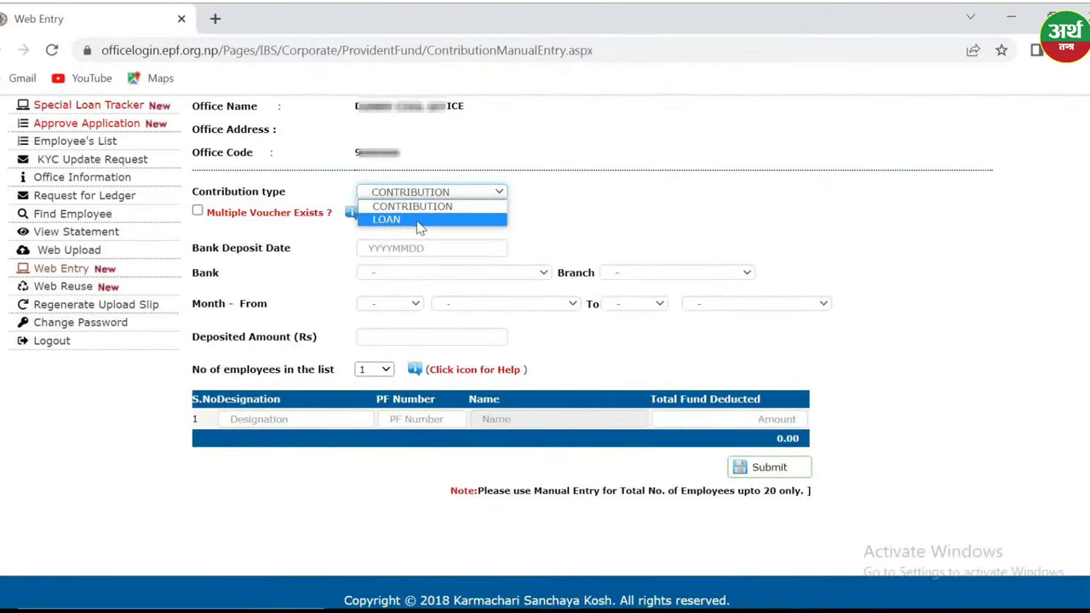
click(529, 210)
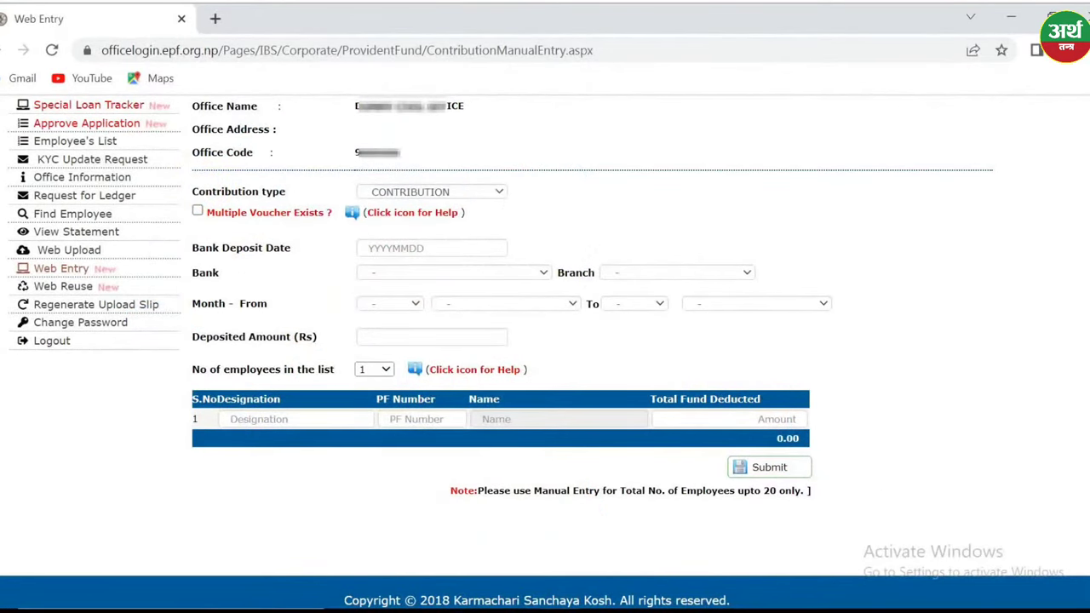
click(366, 248)
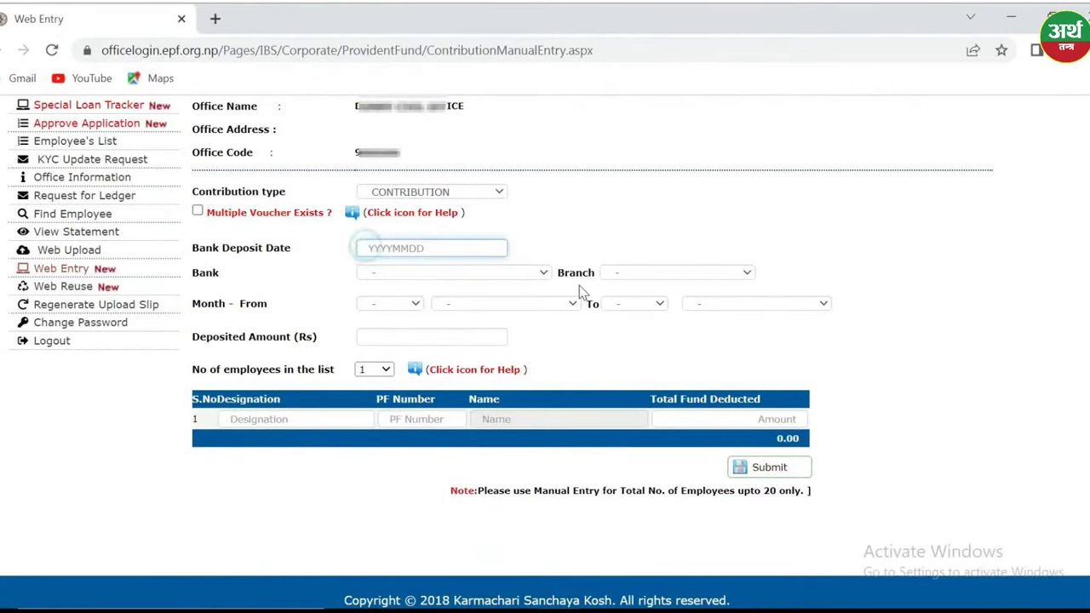
text(20)
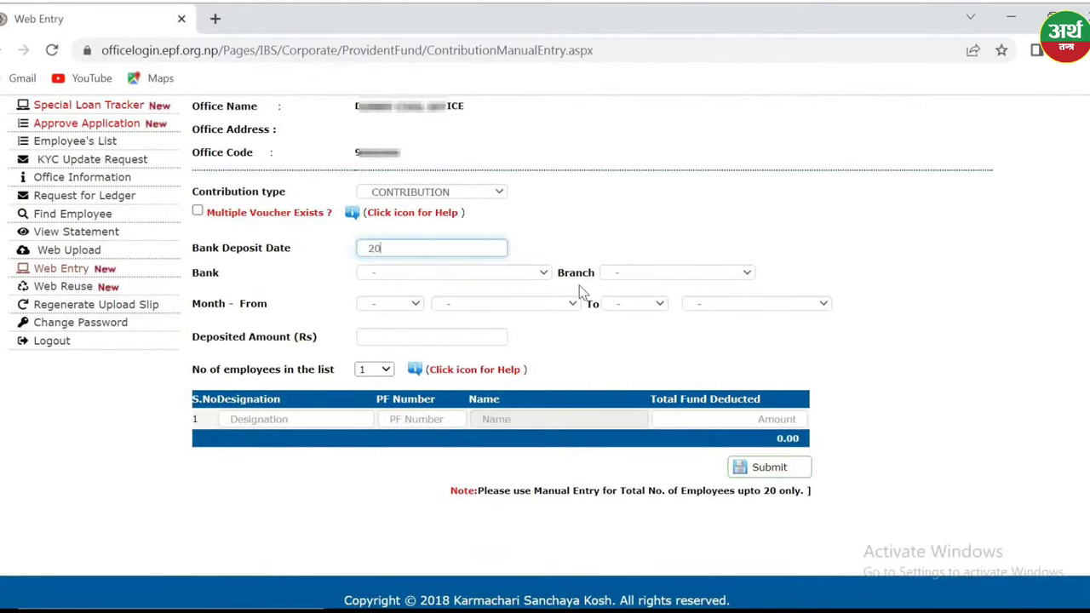
text(790603)
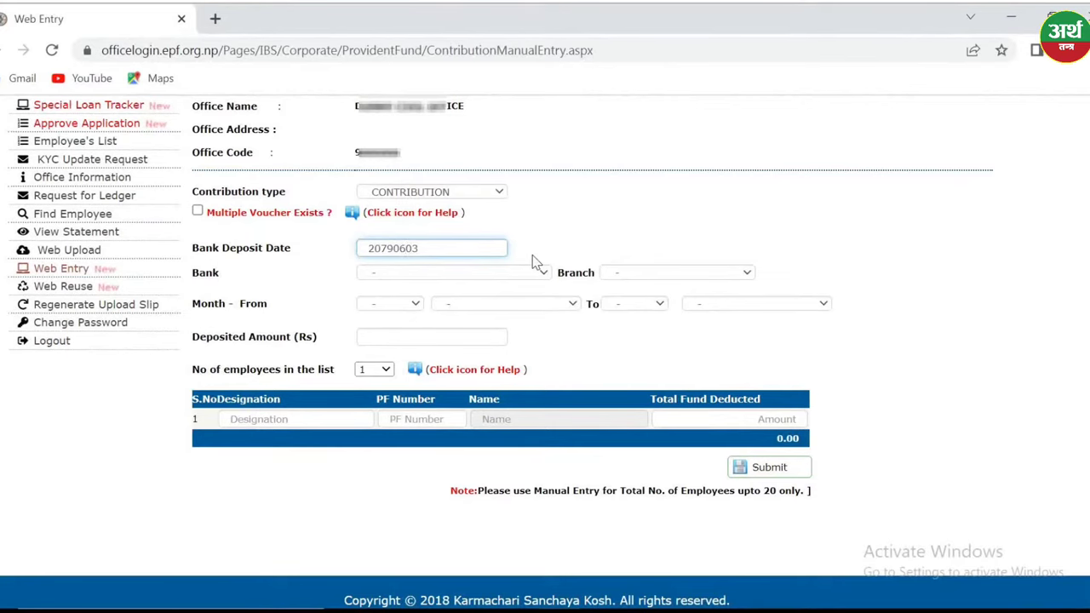
key(Left)
key(Left)
- Set the deposit bank to RASTRIYA BANIJYA BANK MAIN with its BISHAL BAJAR MAIN branch
click(545, 274)
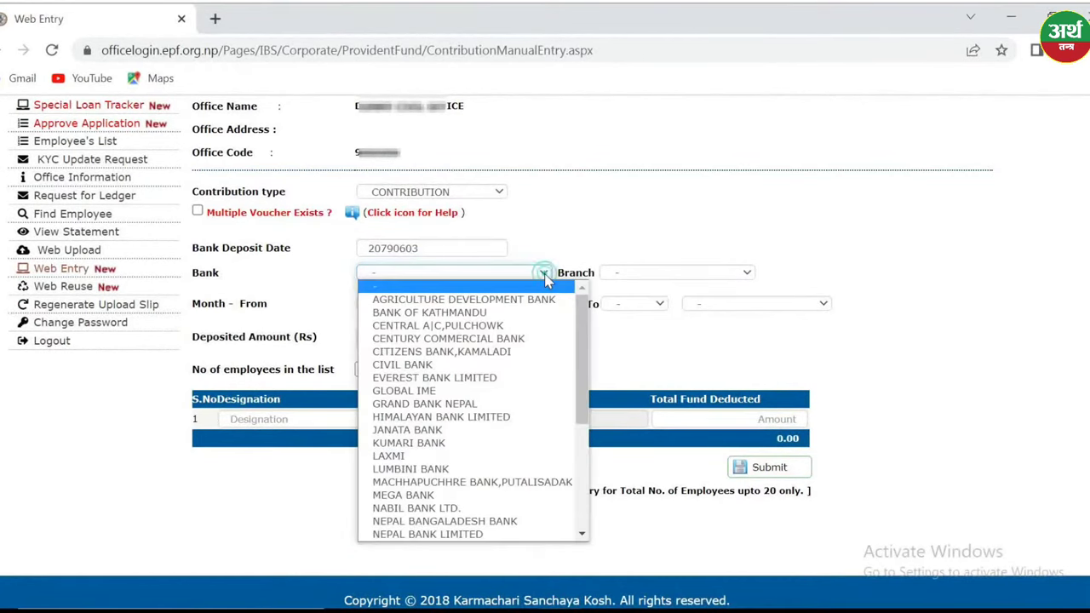
drag(580, 306, 588, 451)
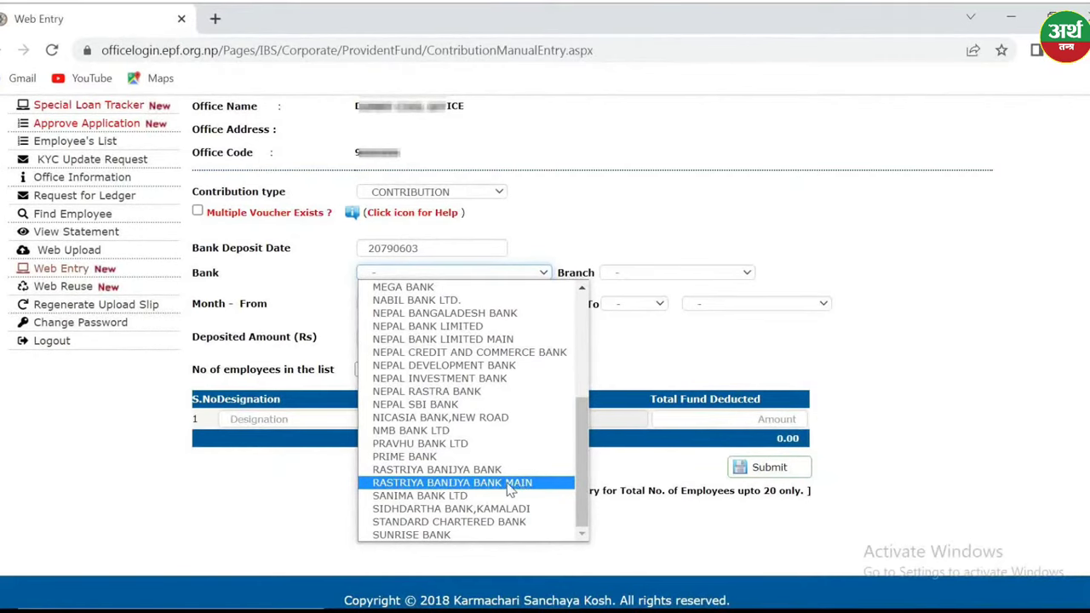
click(553, 490)
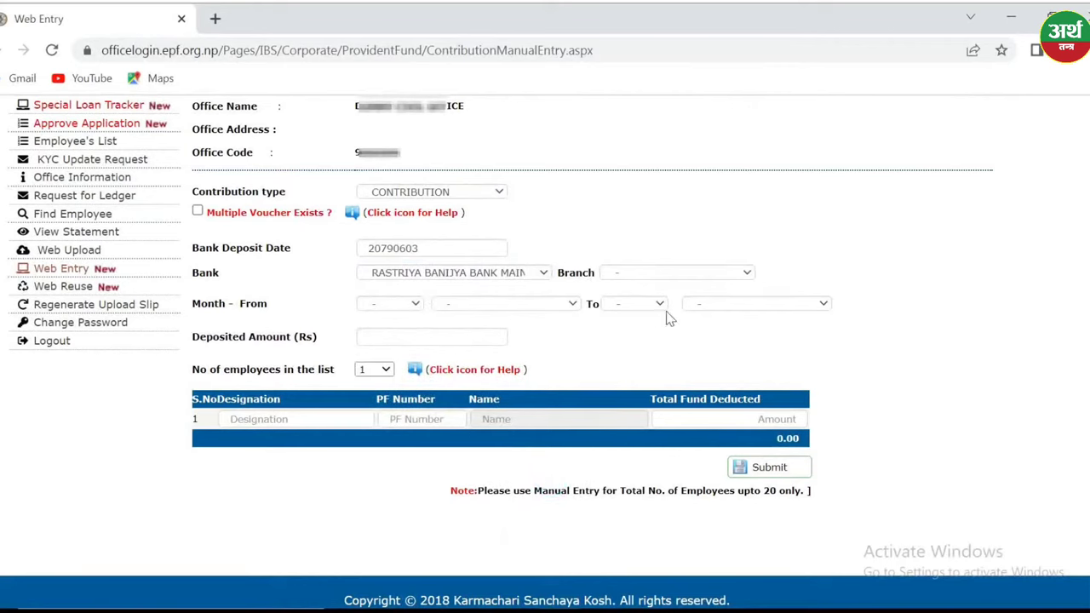
click(743, 273)
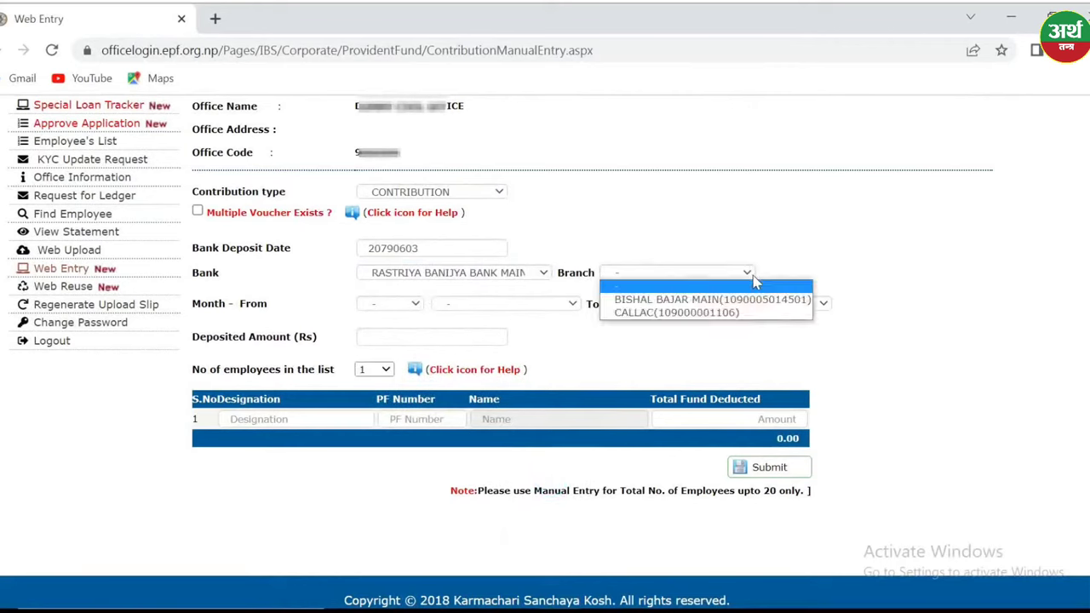
click(704, 303)
- Change the deposit bank to NEPAL BANK LIMITED MAIN and choose its BHUGOLPARK MAIN branch
click(543, 274)
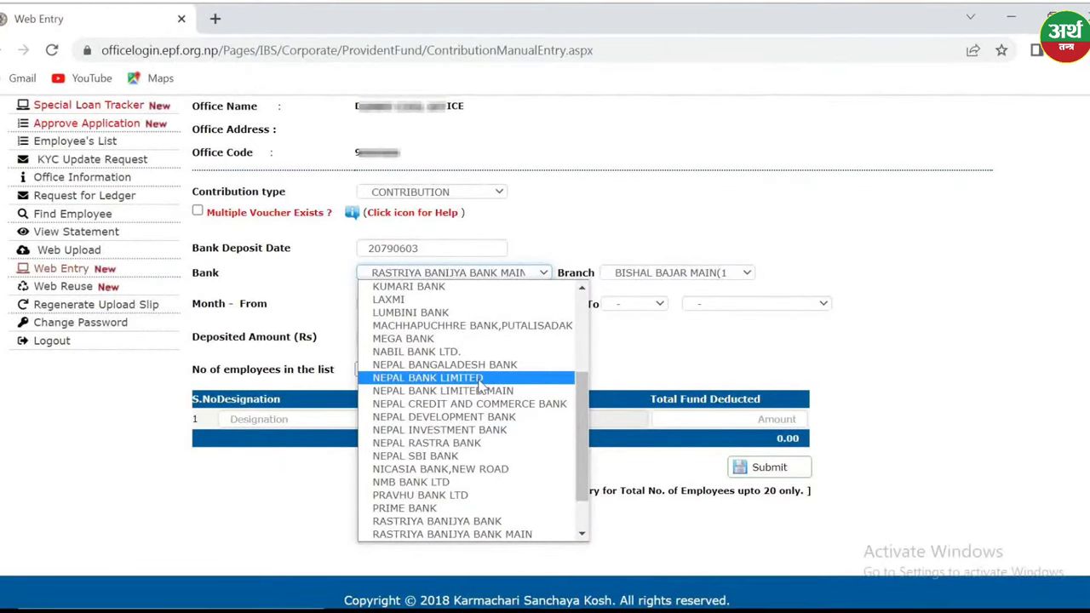
click(538, 391)
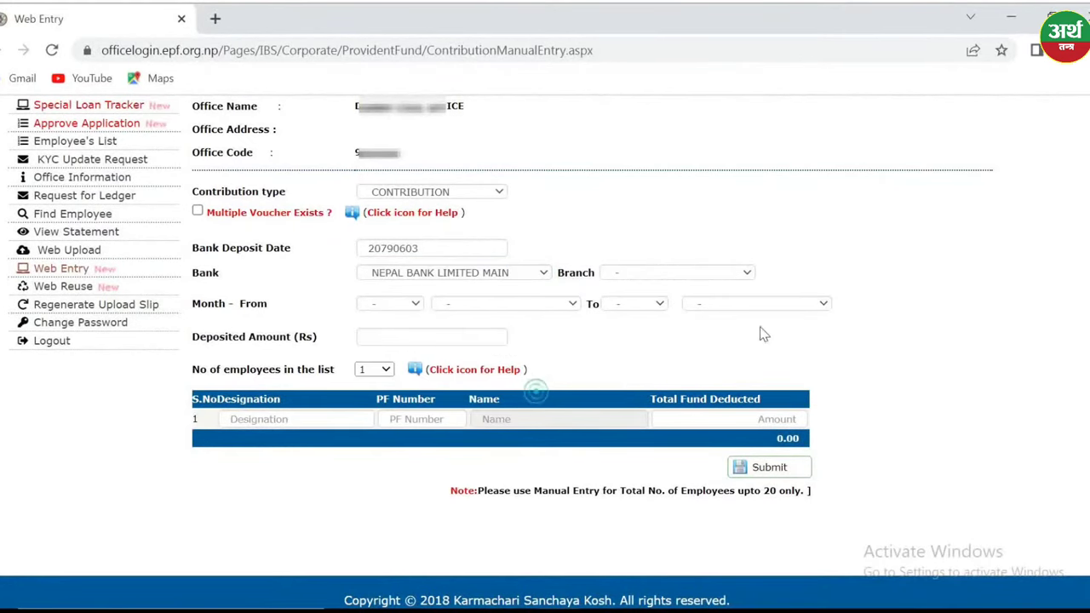
click(746, 274)
click(677, 295)
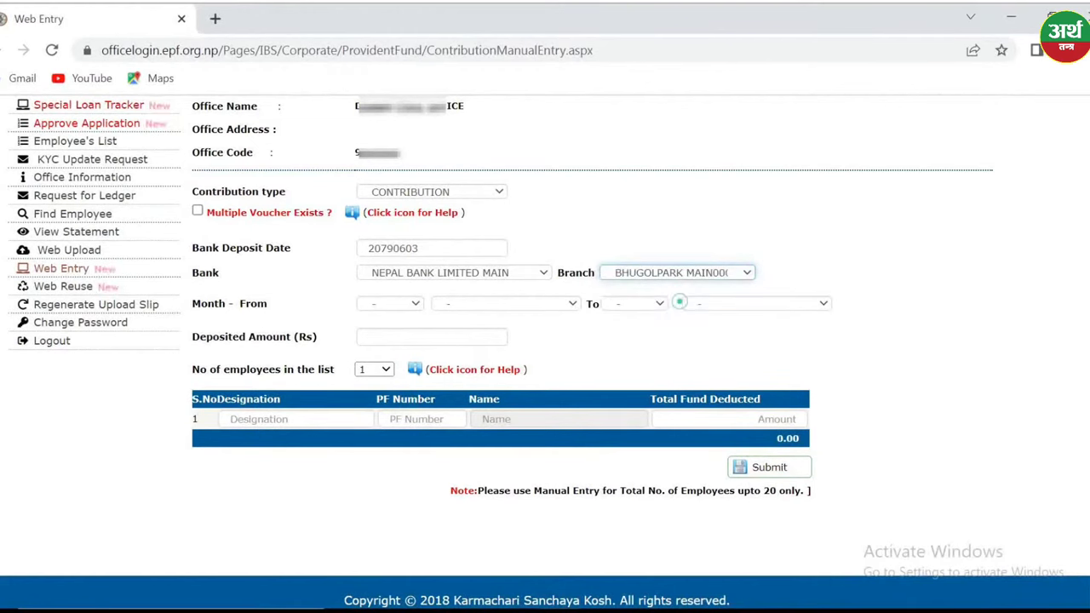
- Change the deposit bank to AGRICULTURE DEVELOPMENT BANK and choose its RAMSAHPATH branch
click(543, 274)
scroll(451, 336, up, 2)
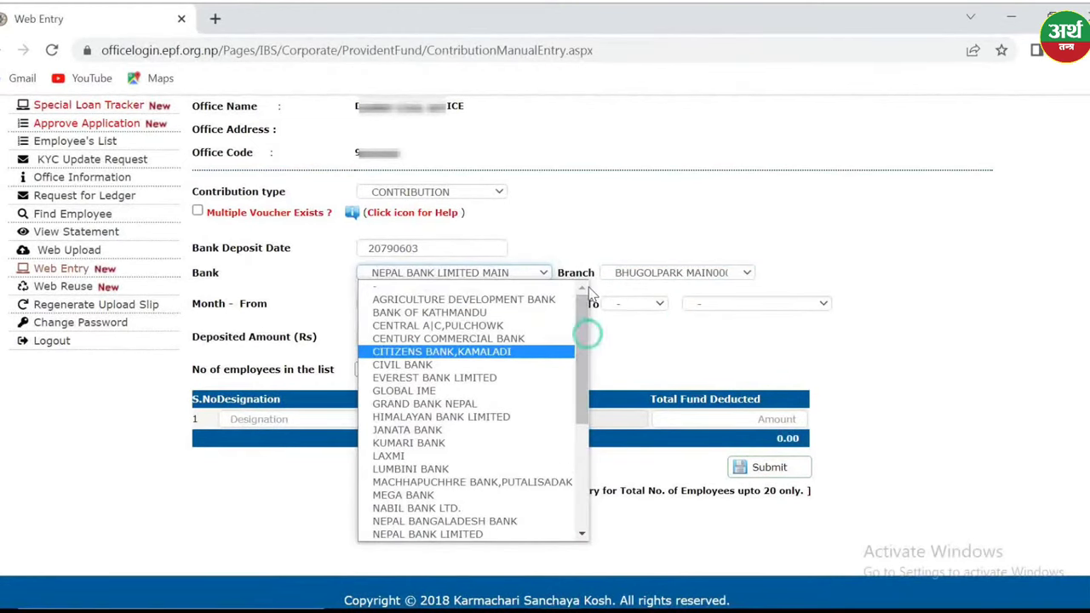
click(413, 302)
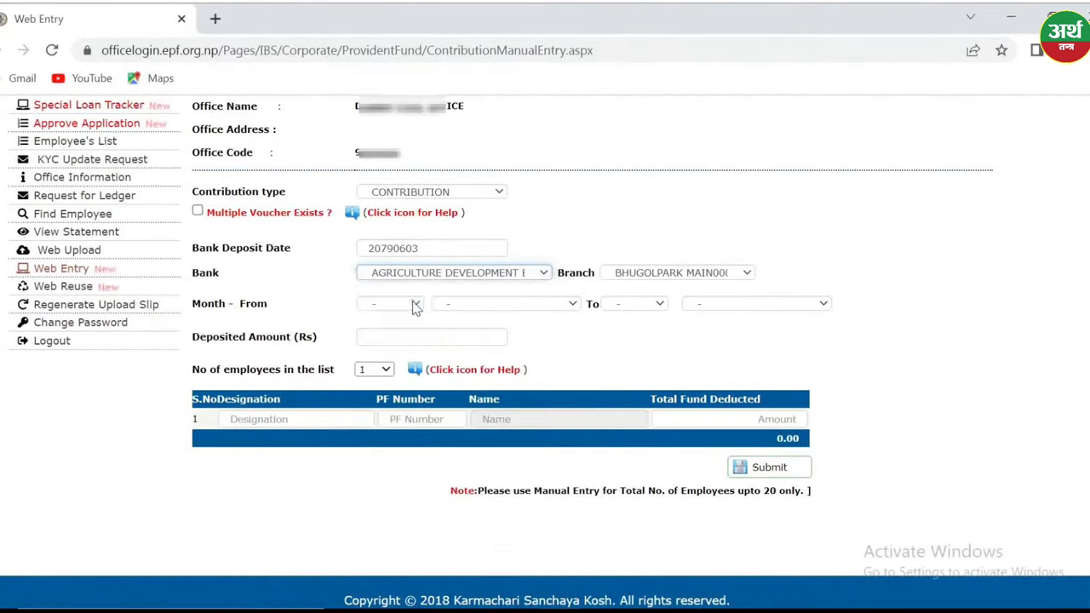
click(746, 274)
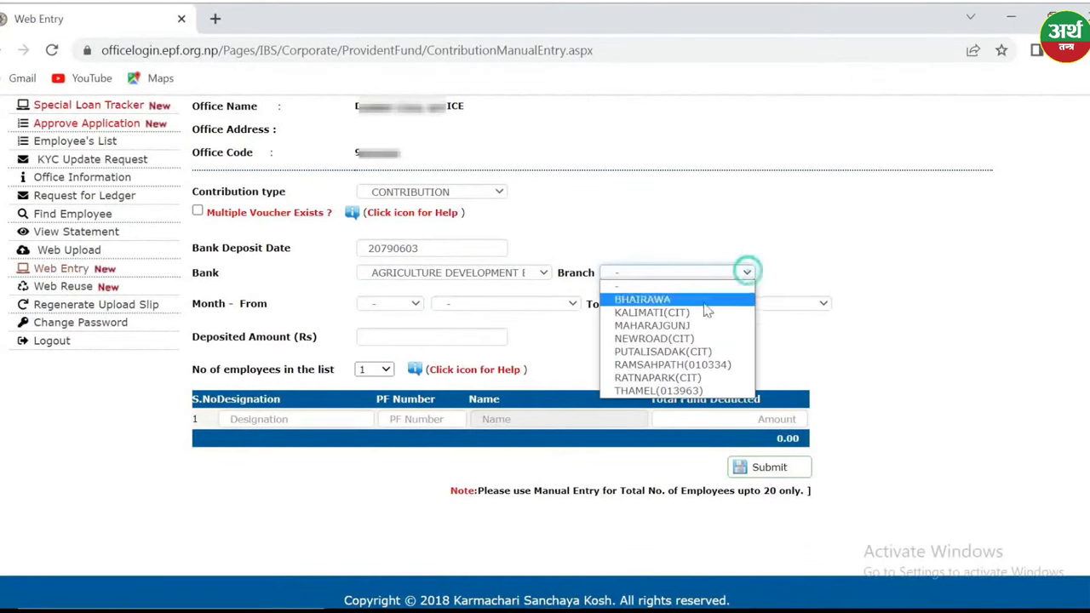
click(677, 366)
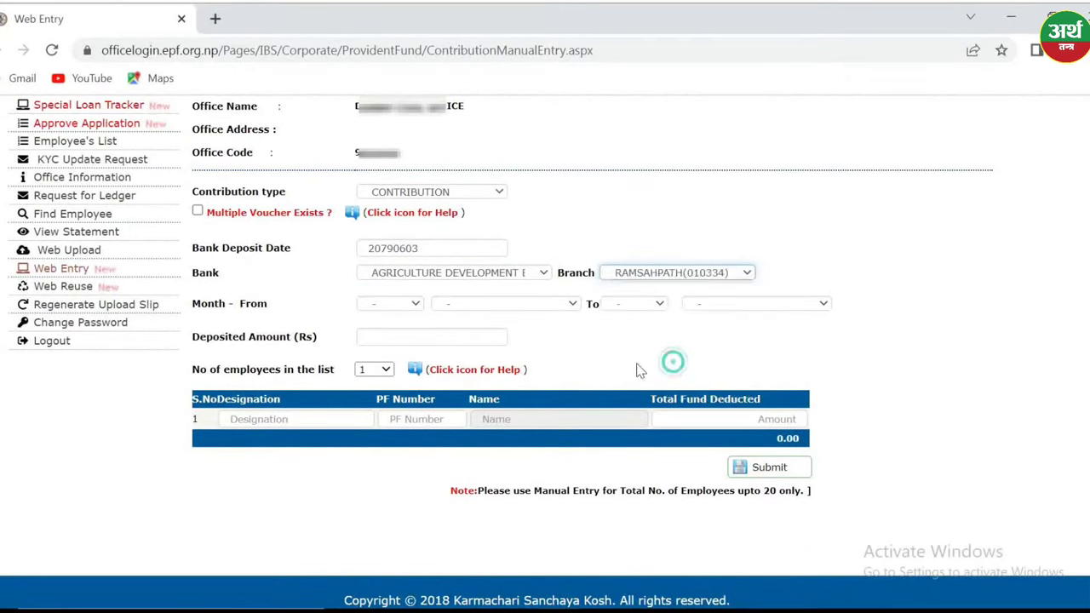
- Change the deposit bank to NABIL BANK LTD. and choose its KANTIPATH branch
click(542, 273)
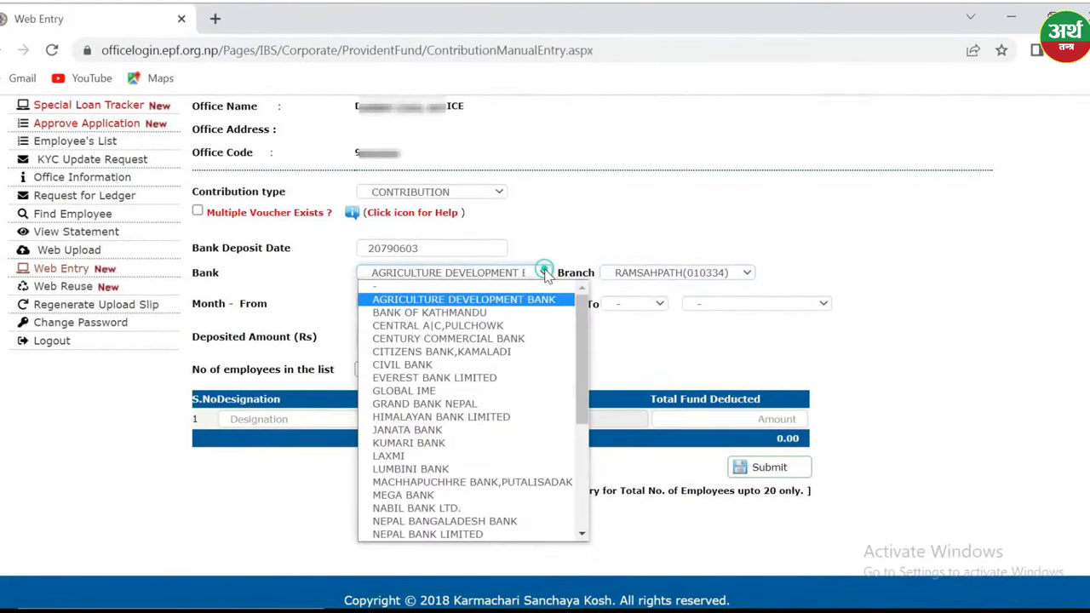
click(433, 514)
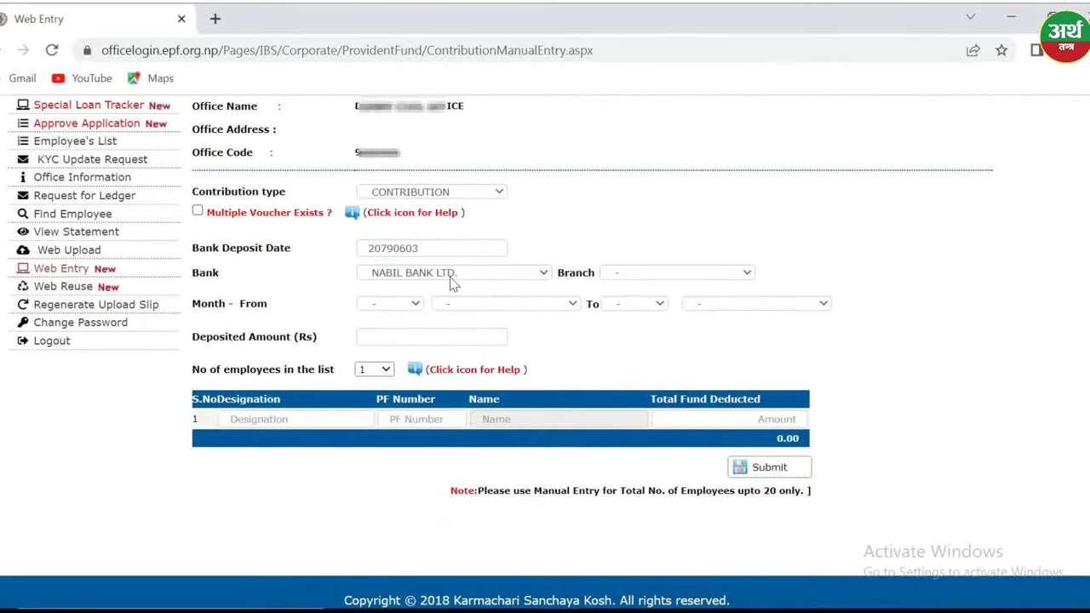
click(747, 274)
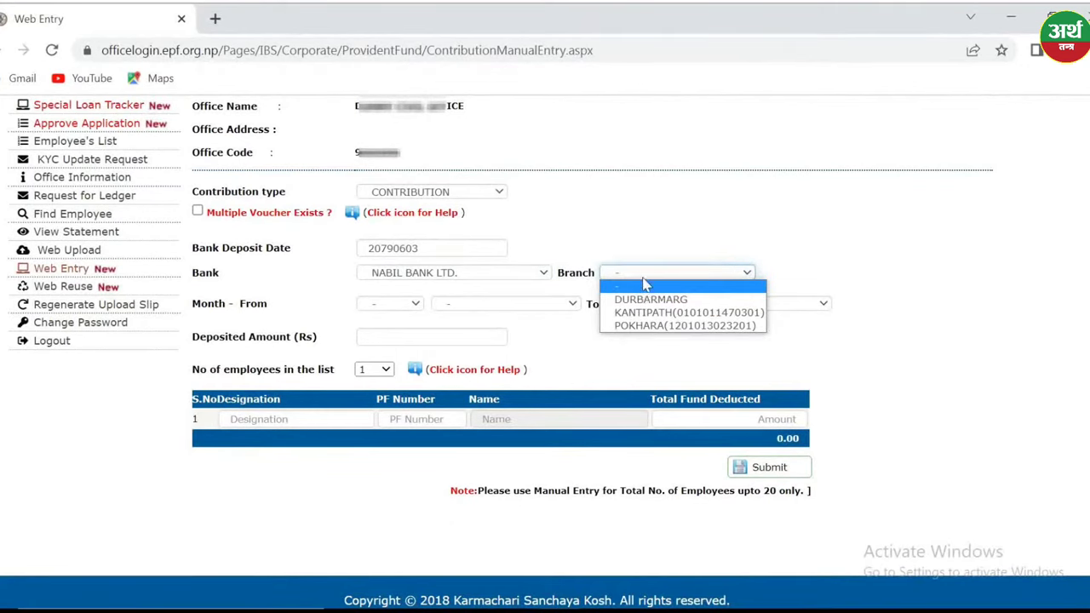
click(645, 315)
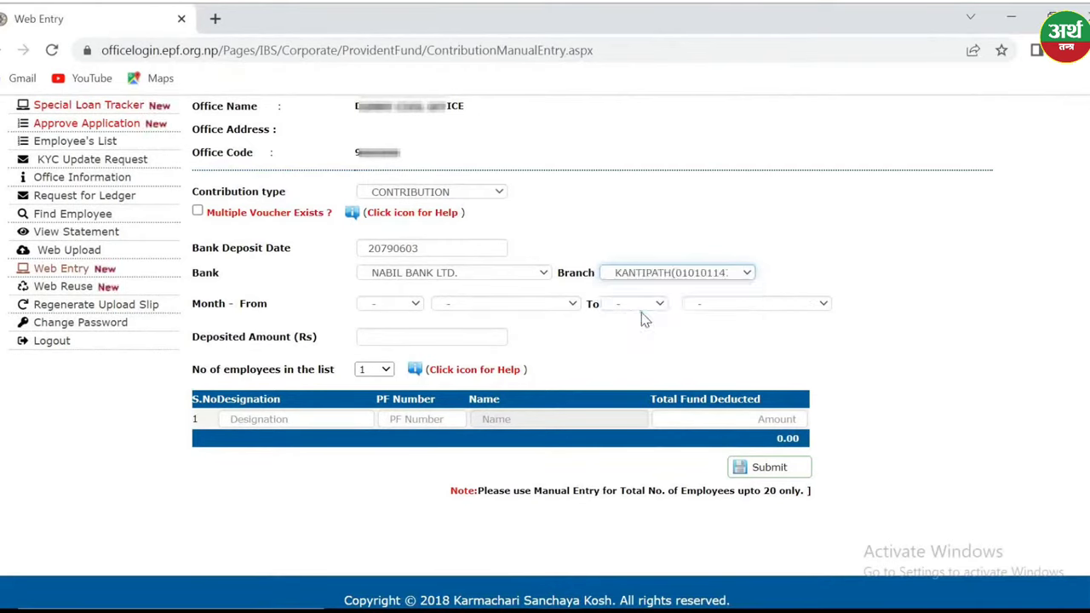
- Enable the multiple voucher option, trying 3 bank vouchers before setting the number of bank vouchers to 2
click(197, 212)
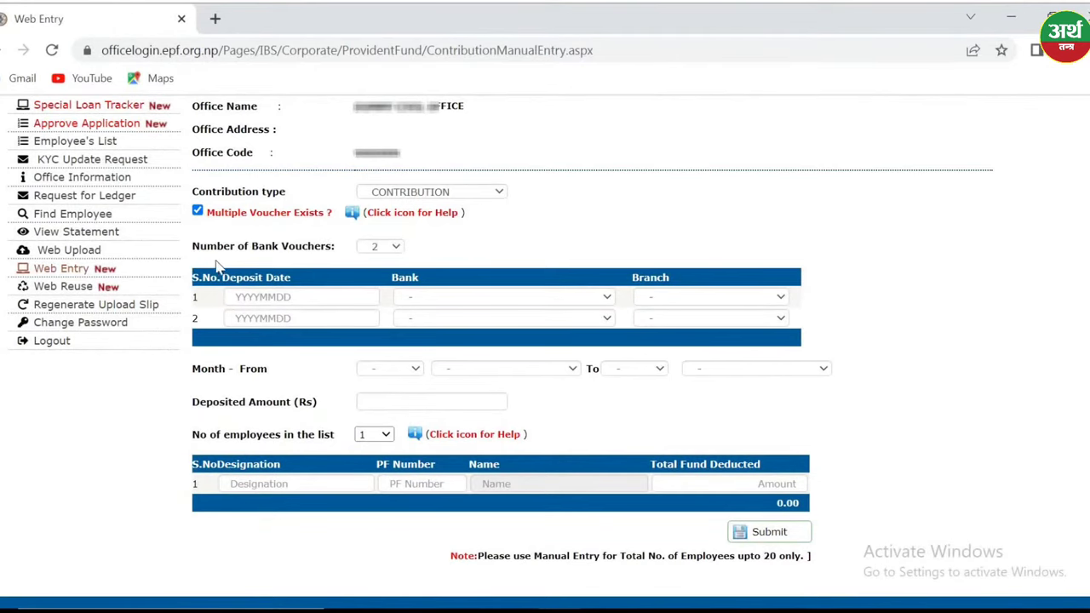
click(397, 248)
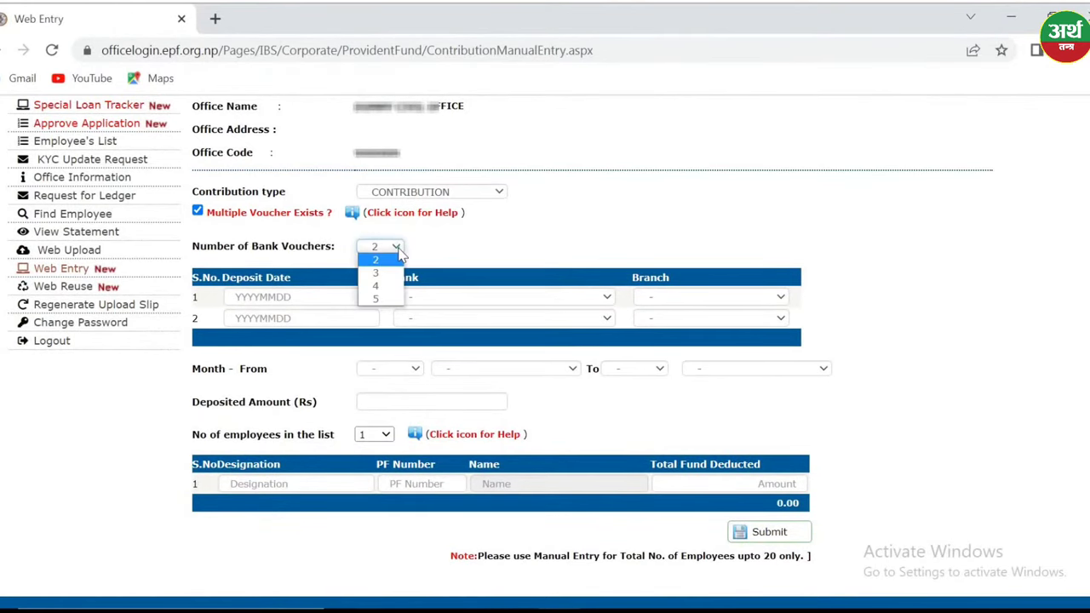
click(378, 273)
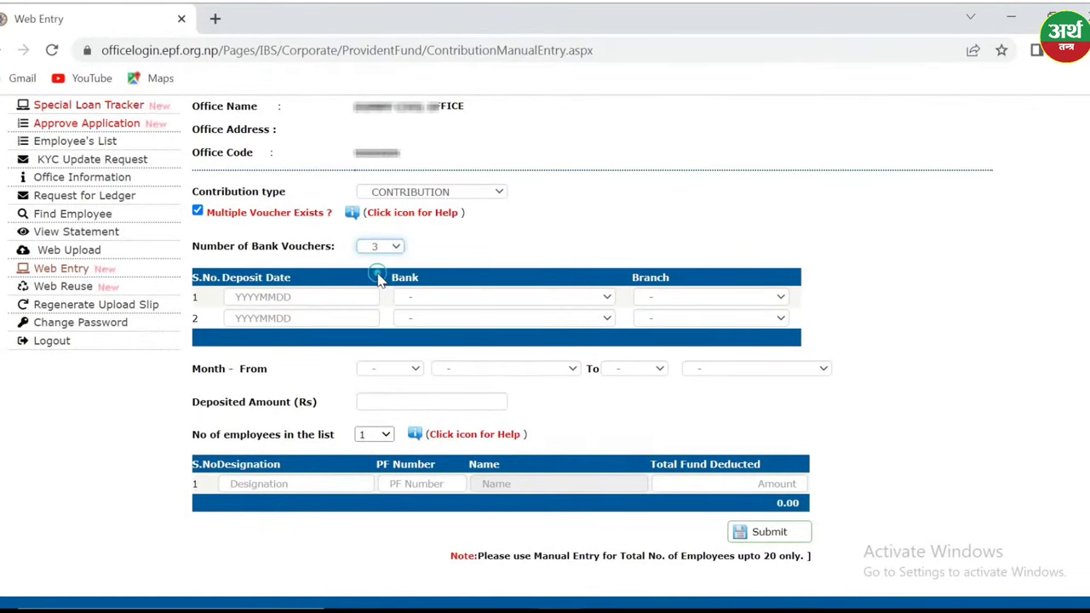
click(396, 248)
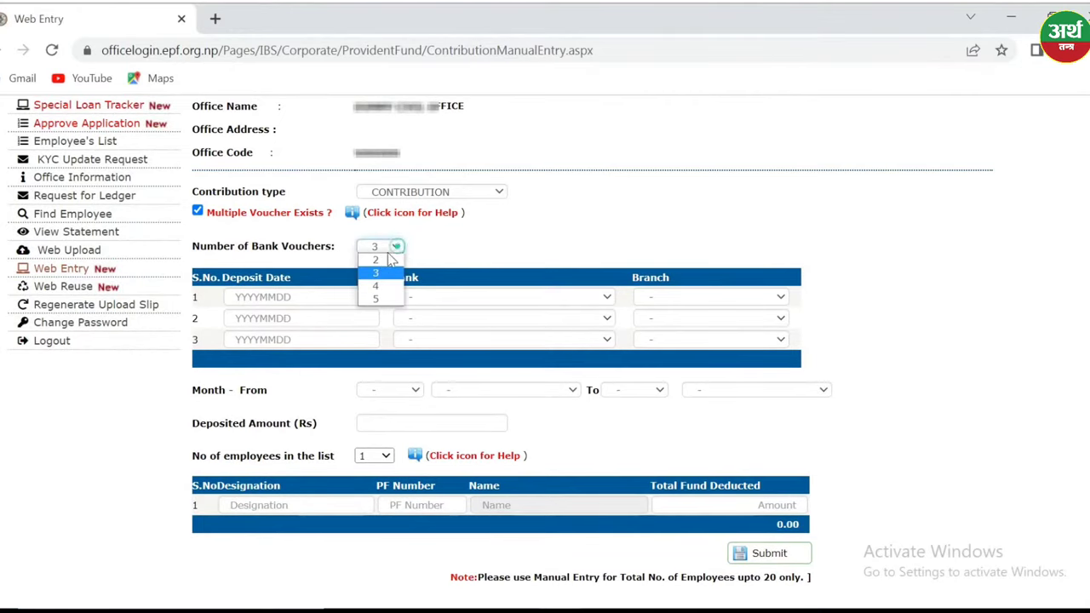
click(377, 260)
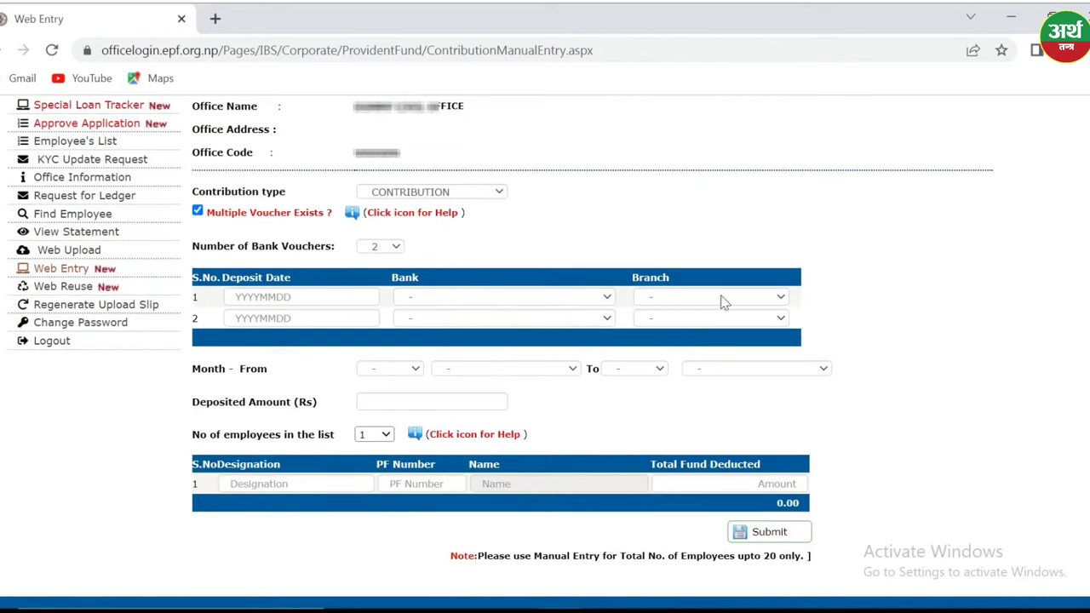
- Turn off the multiple voucher option and set the contribution period from 2079 Shrawan (July) to 2079 Aswin (September)
click(198, 212)
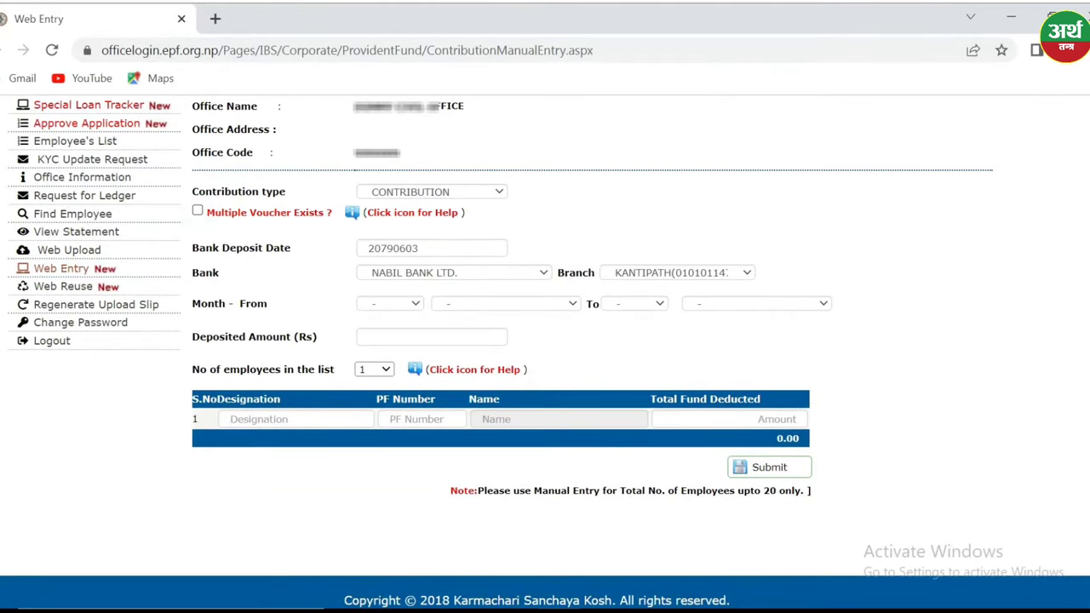
click(410, 303)
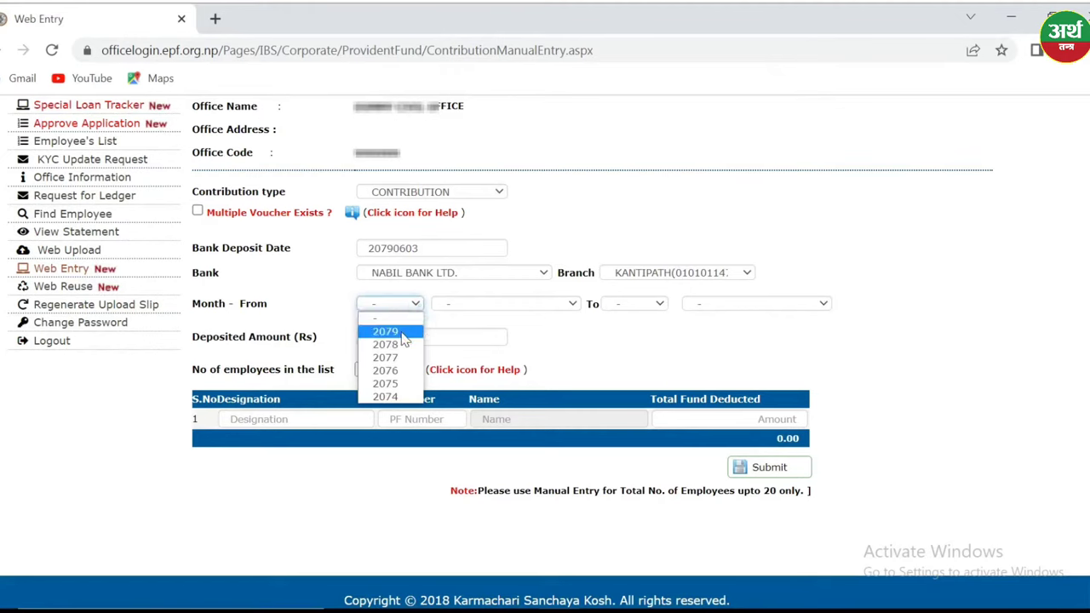
click(401, 331)
click(503, 304)
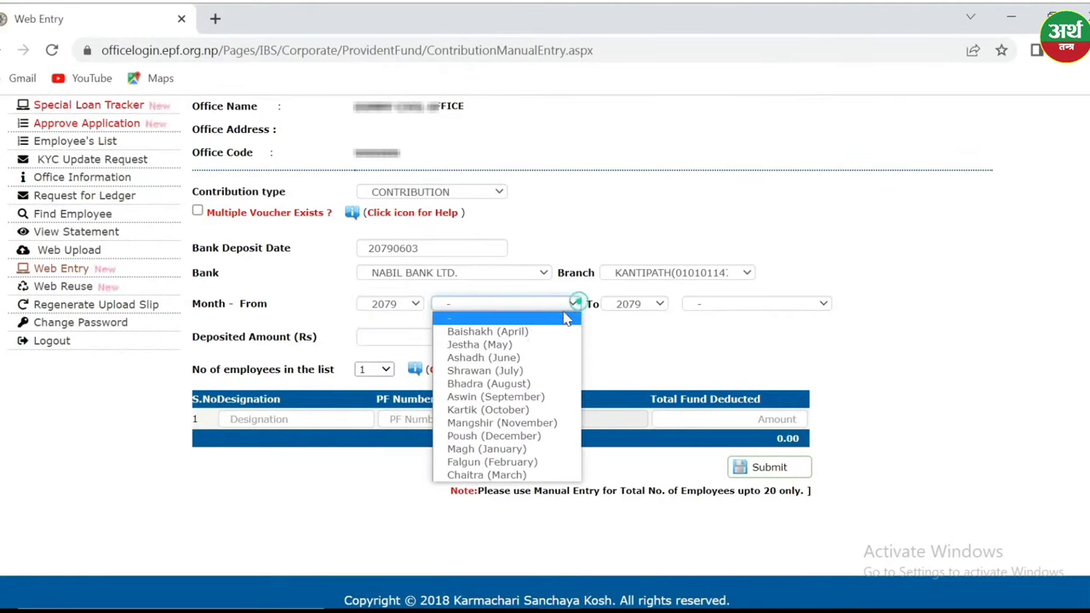
click(501, 375)
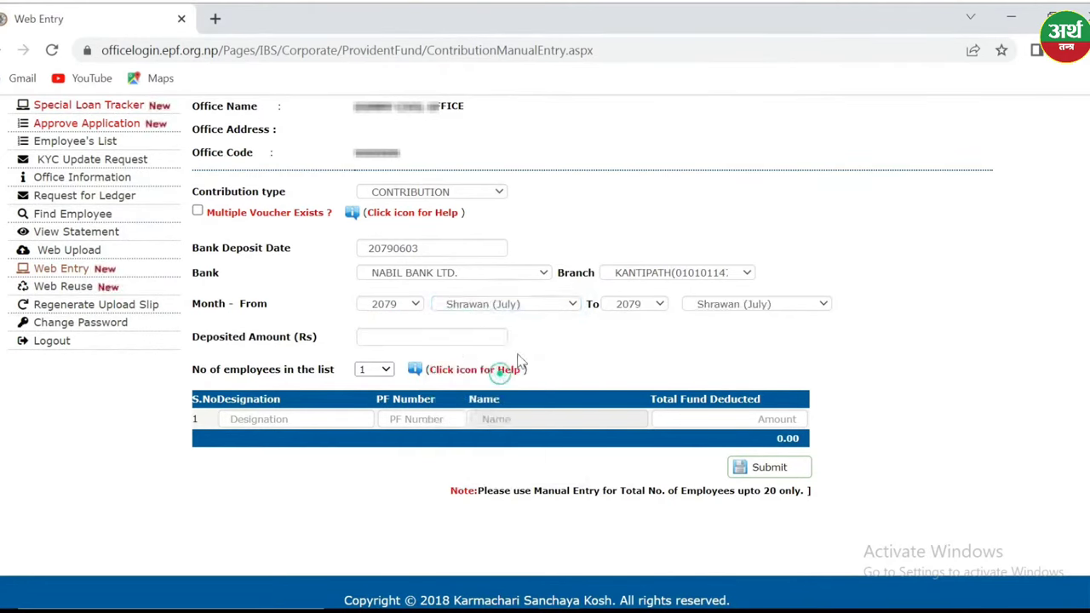
click(825, 304)
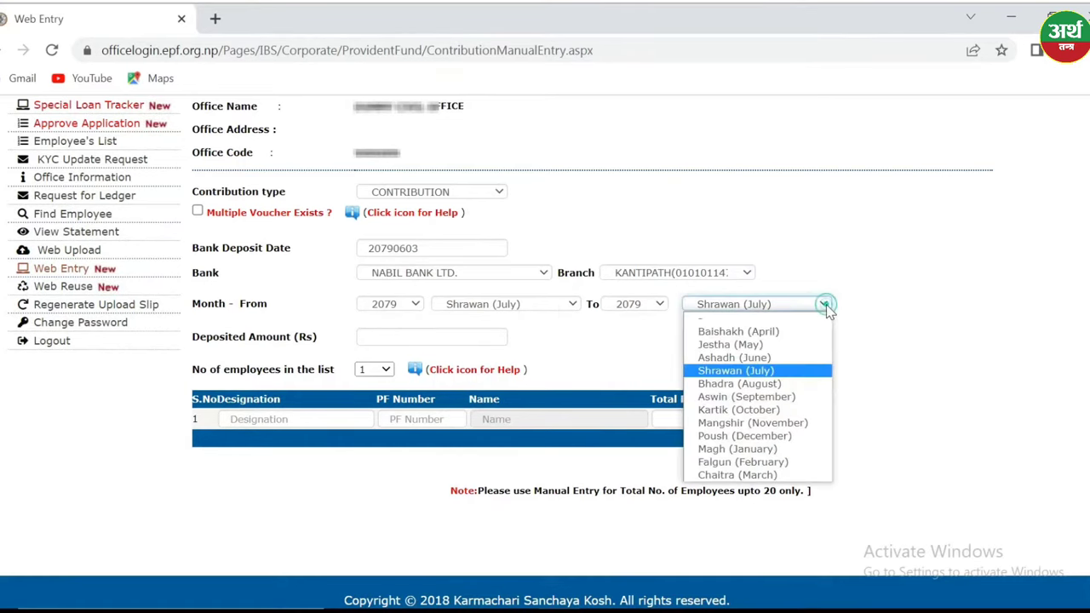
click(746, 397)
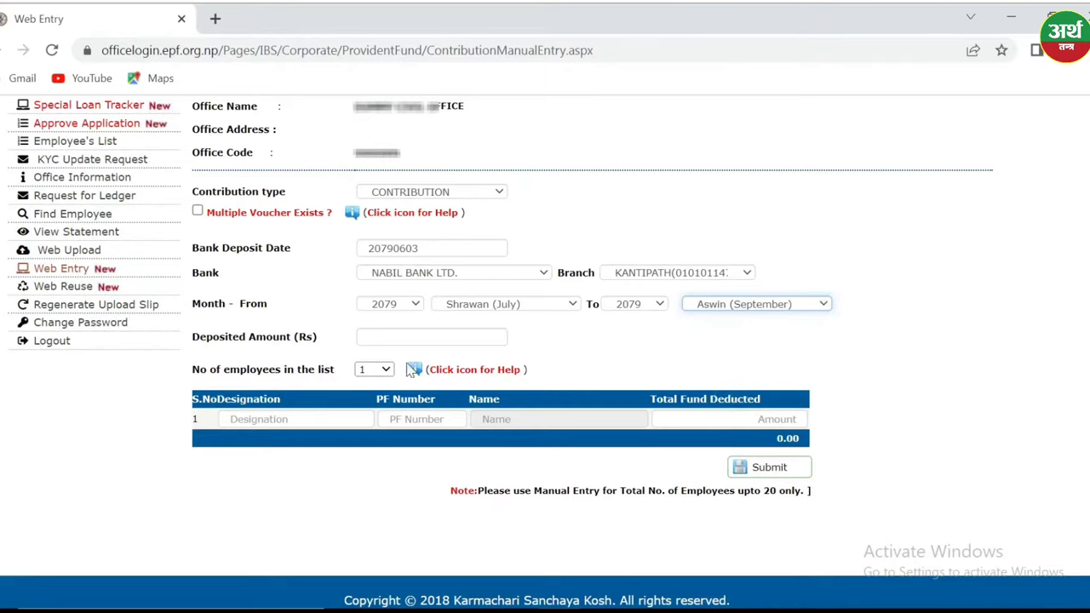
- Set the number of employees in the list to 10, leaving the deposited amount blank
click(380, 337)
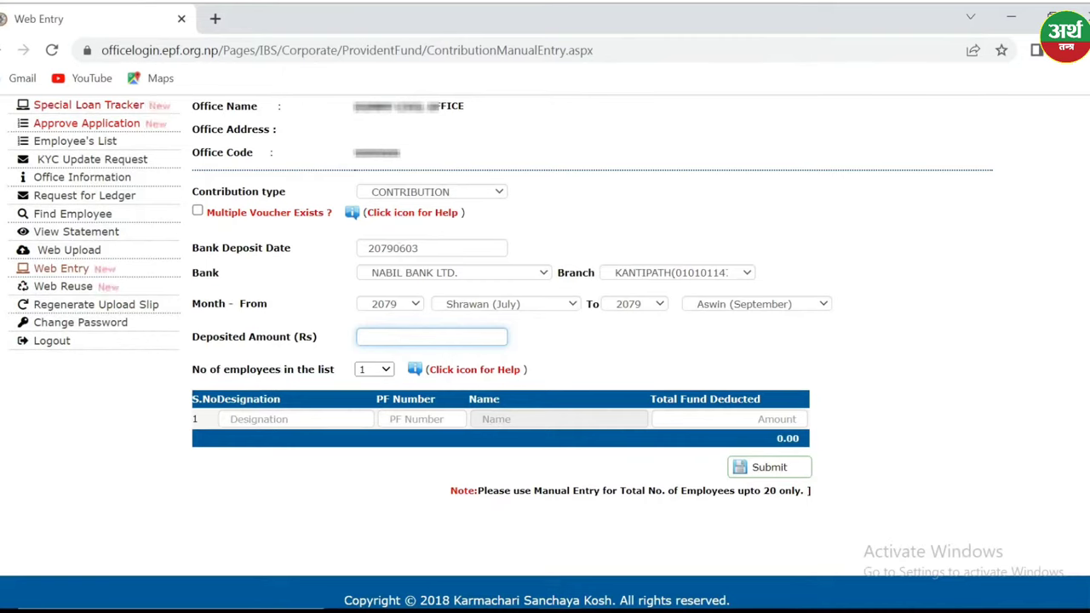
click(385, 371)
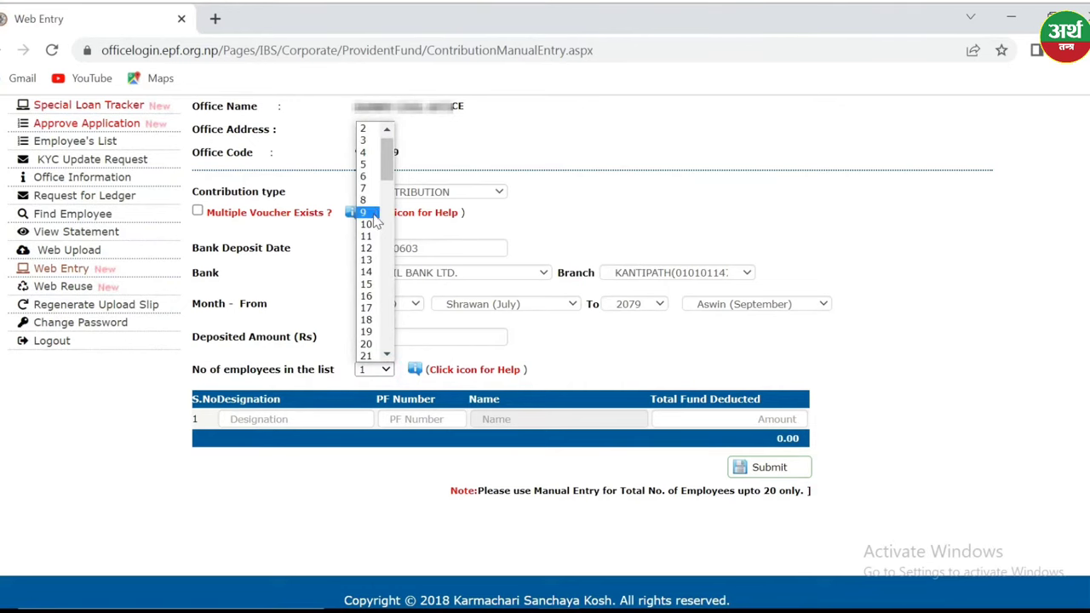
click(372, 226)
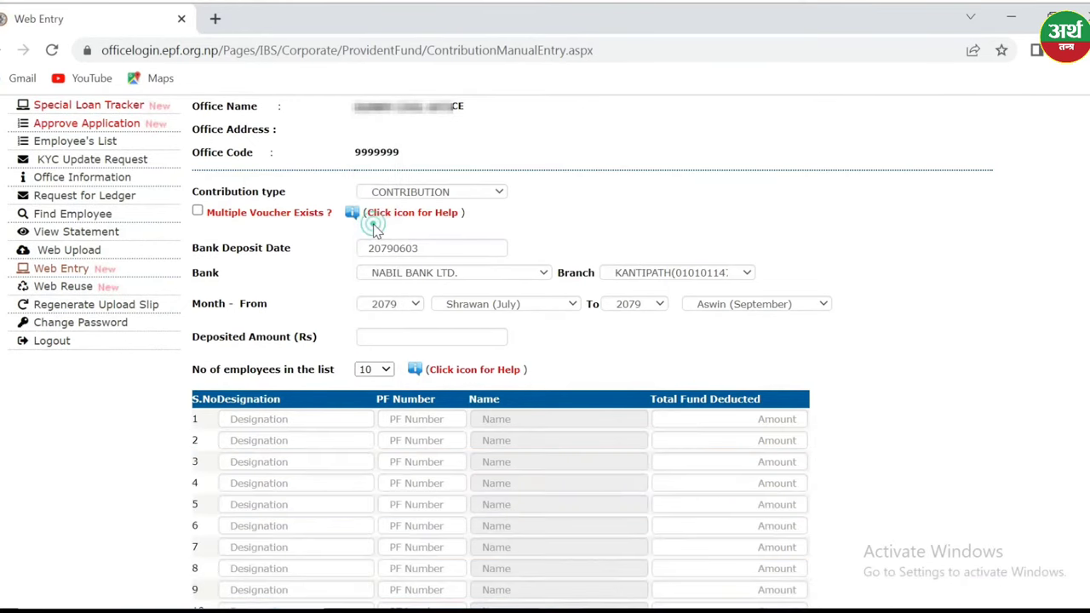
- Enter Secondary III as the designation of the first employee in the contribution list
scroll(392, 223, down, 2)
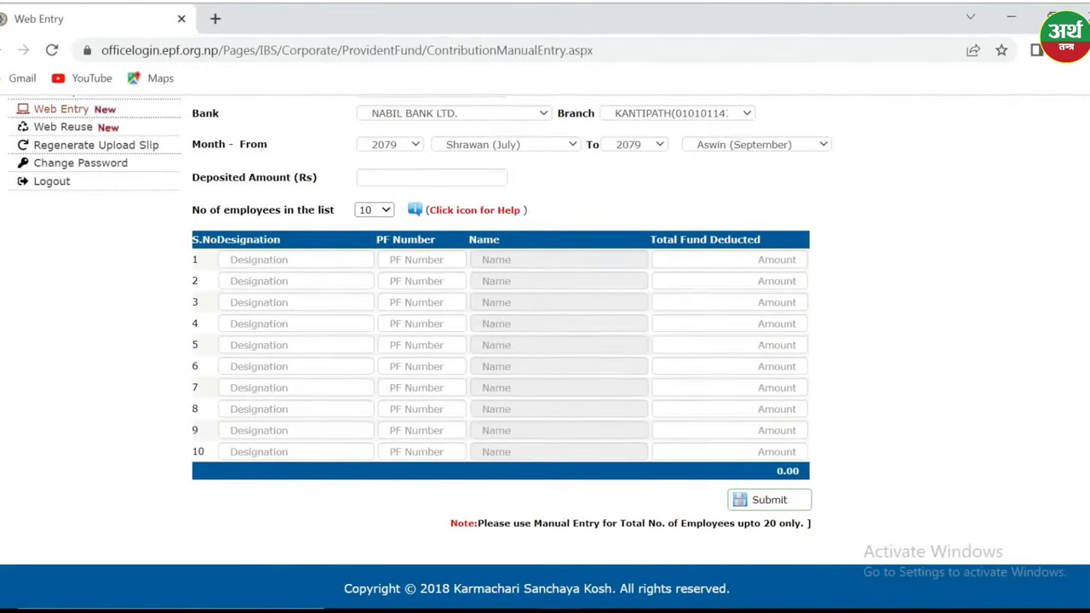
click(246, 259)
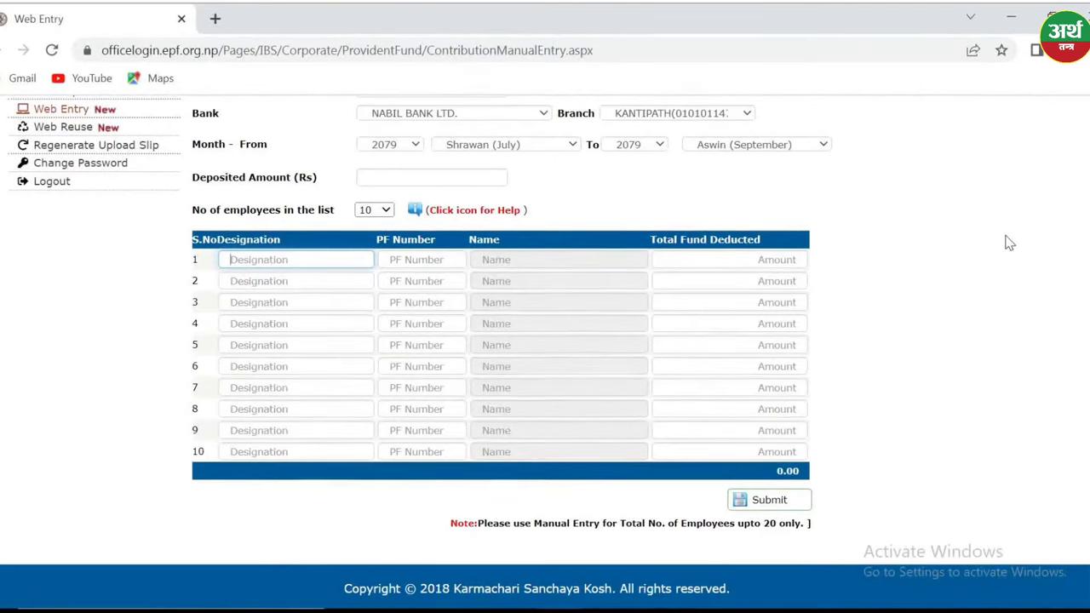
text(Seco)
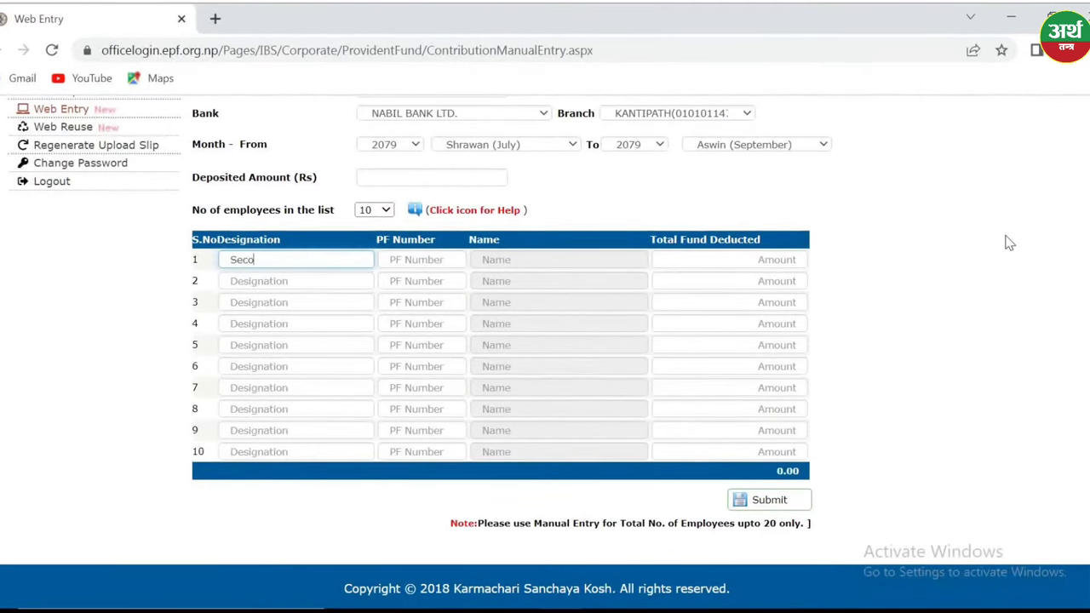
text(ndary)
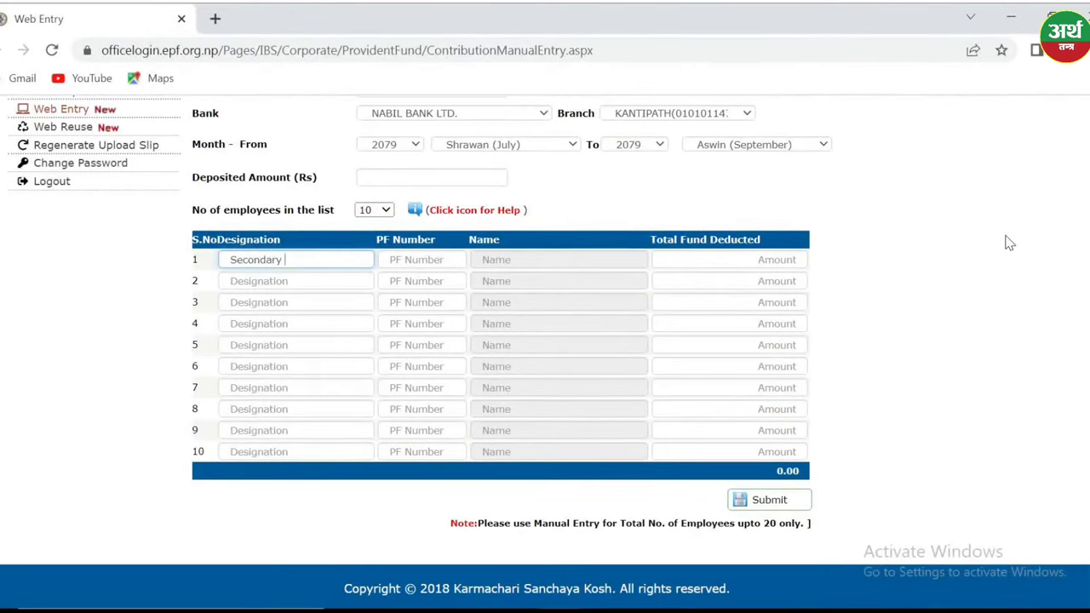
text( III)
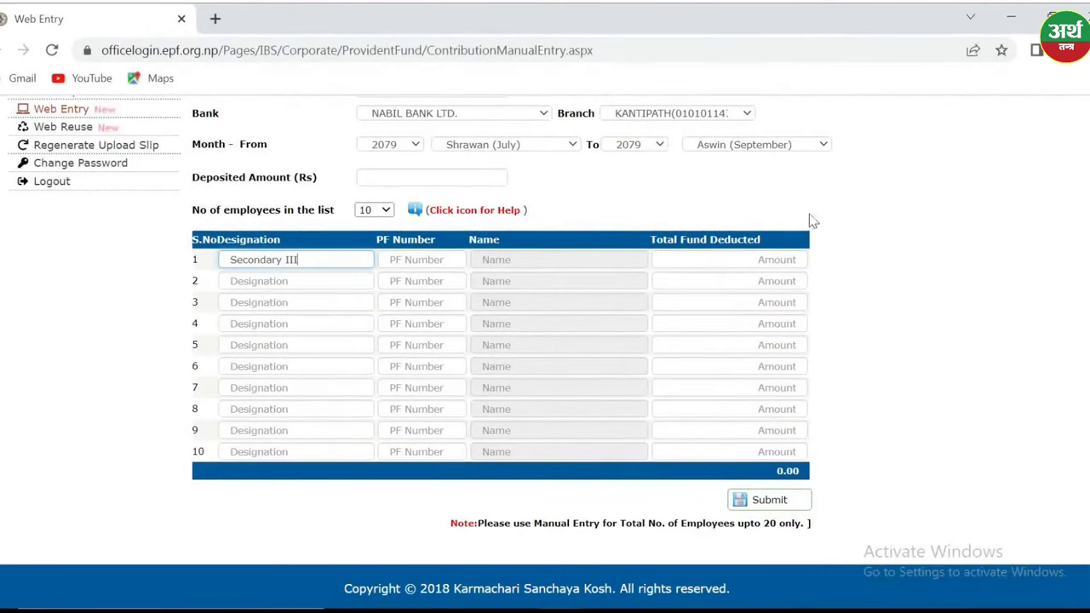
click(421, 260)
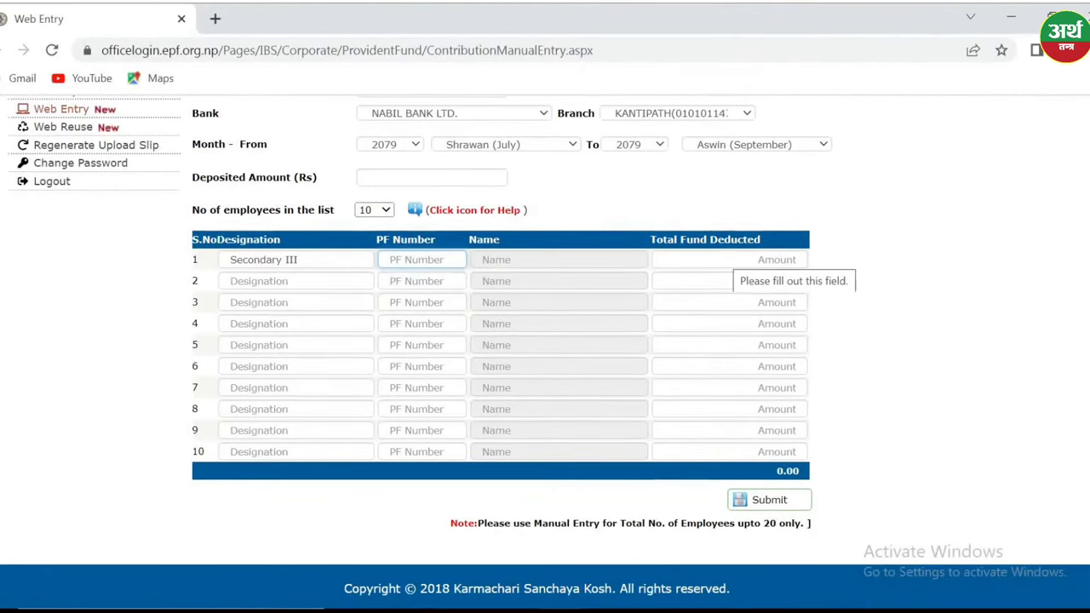
click(723, 257)
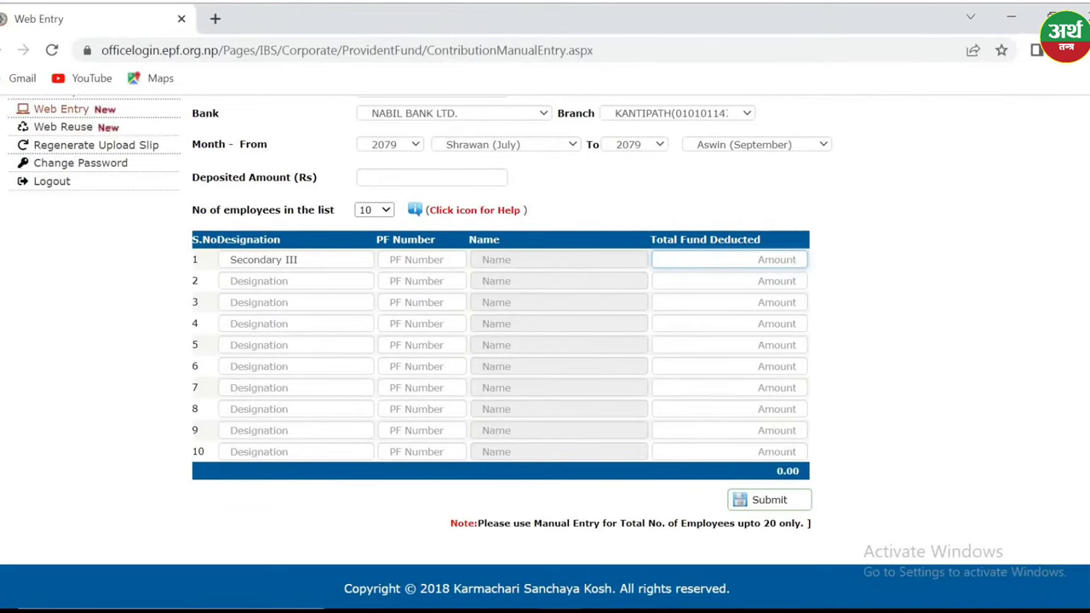
key(Tab)
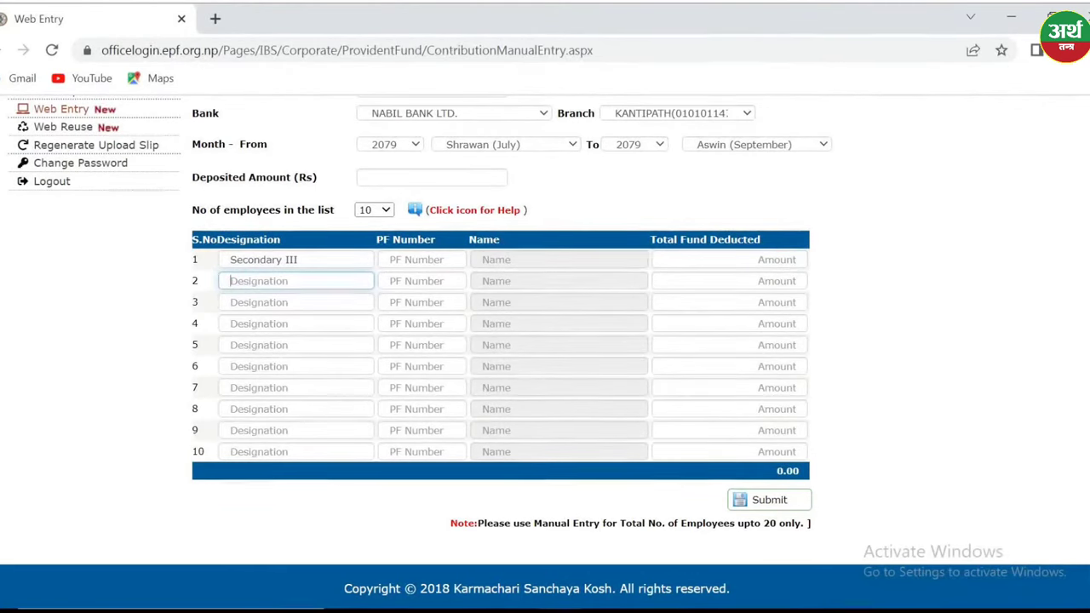
click(795, 451)
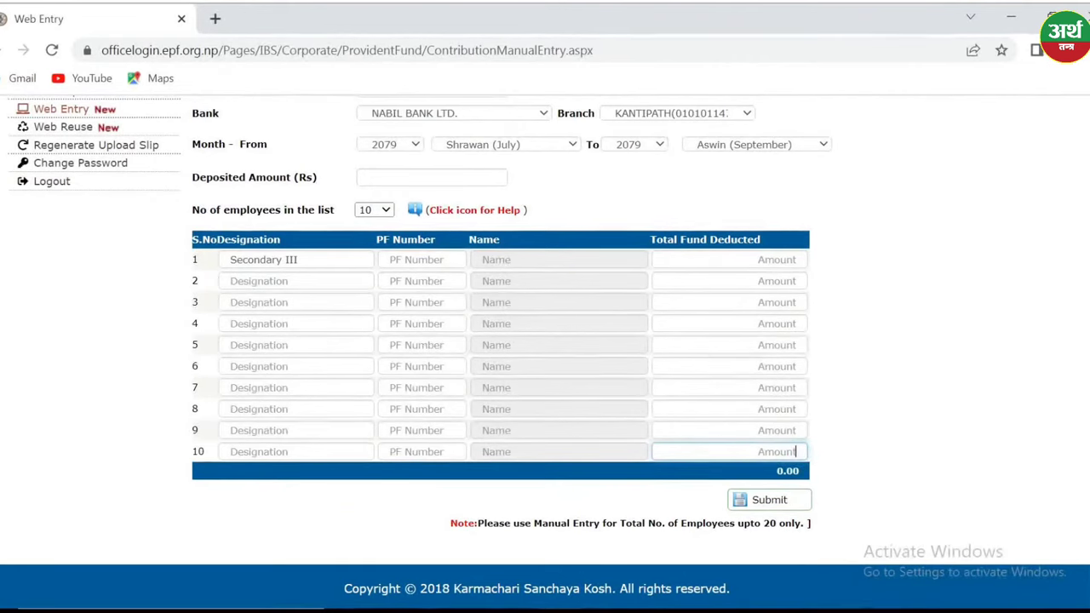
click(788, 471)
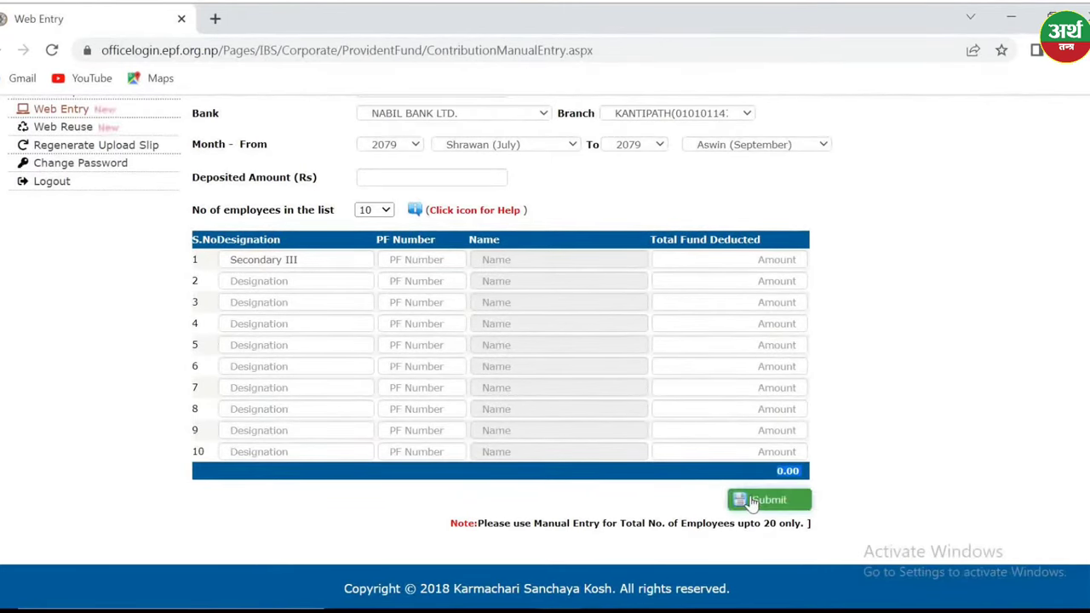
- Open the Regenerate Upload Slip page and generate the CONTRIBUTION slip for month 7902
scroll(545, 341, up, 1)
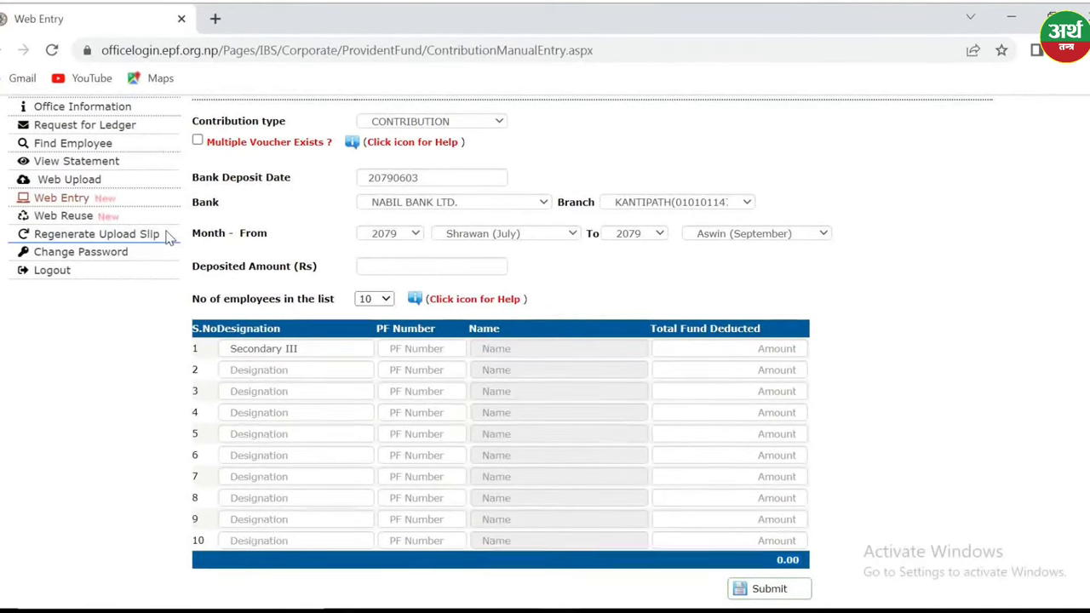
drag(159, 238, 33, 235)
click(114, 235)
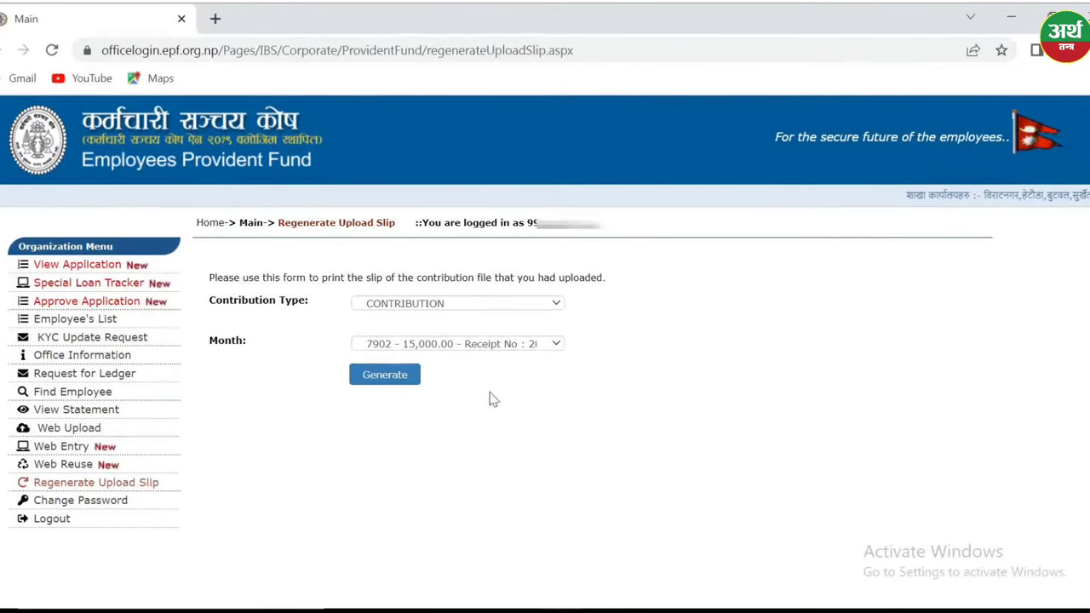
click(388, 383)
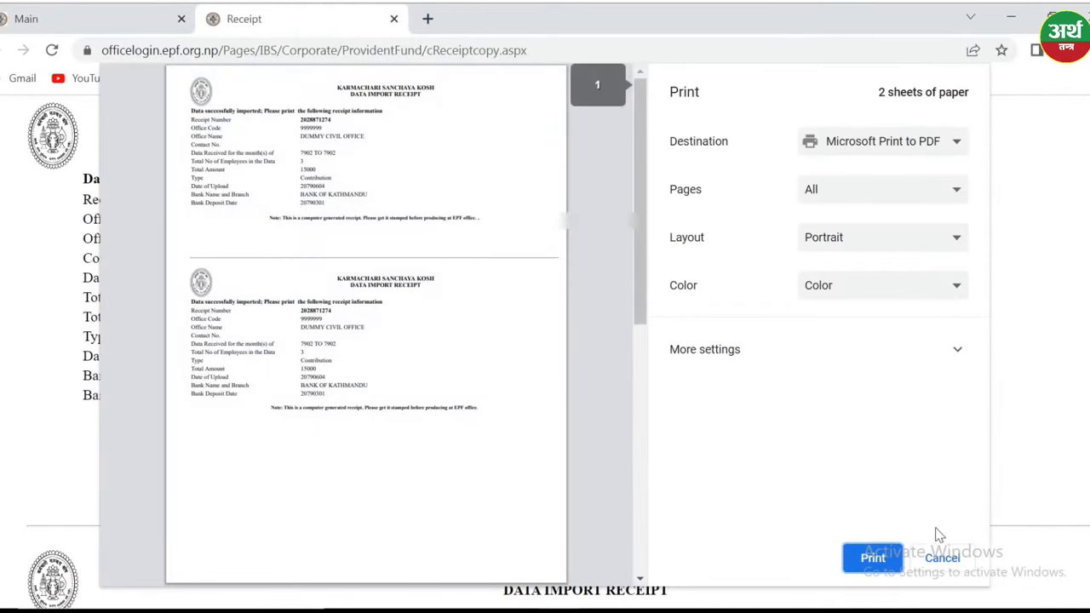
- Dismiss the print preview and examine both copies of the data import receipt and the employee contribution list
click(942, 558)
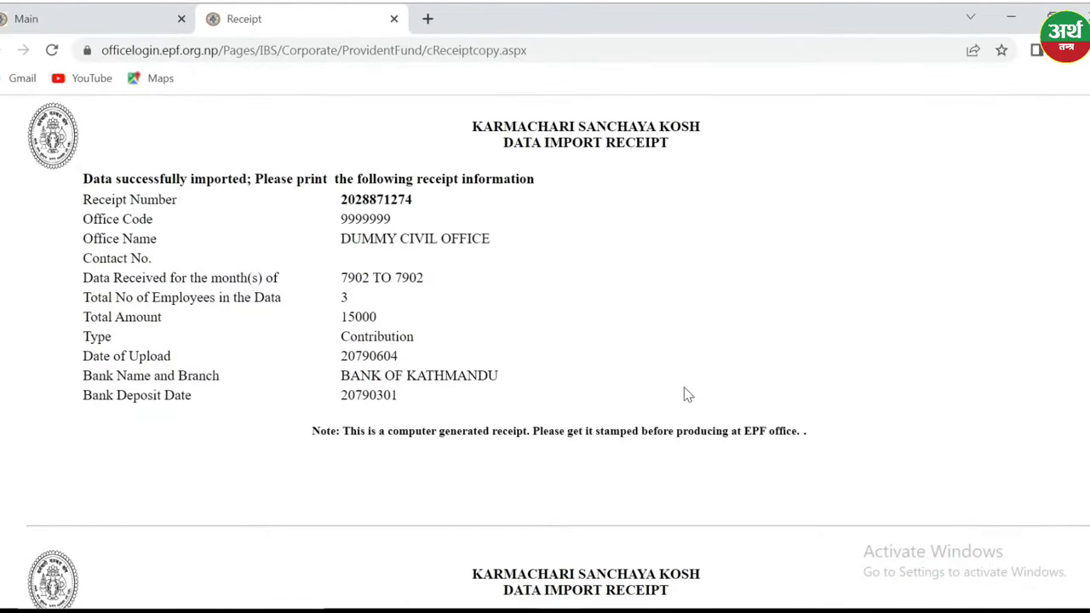
scroll(569, 353, down, 3)
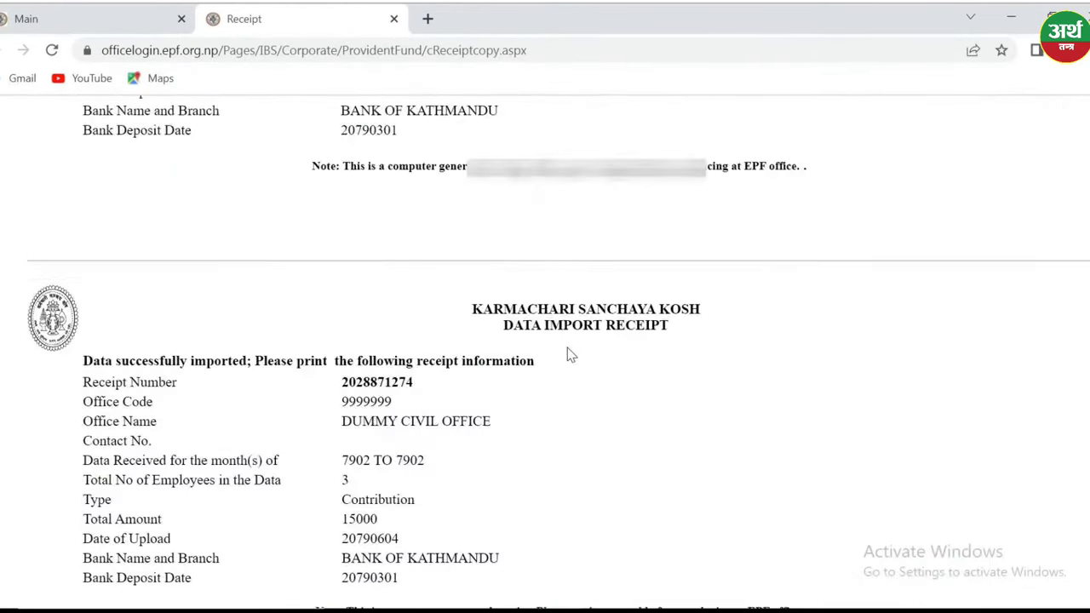
scroll(570, 355, down, 2)
scroll(474, 399, down, 5)
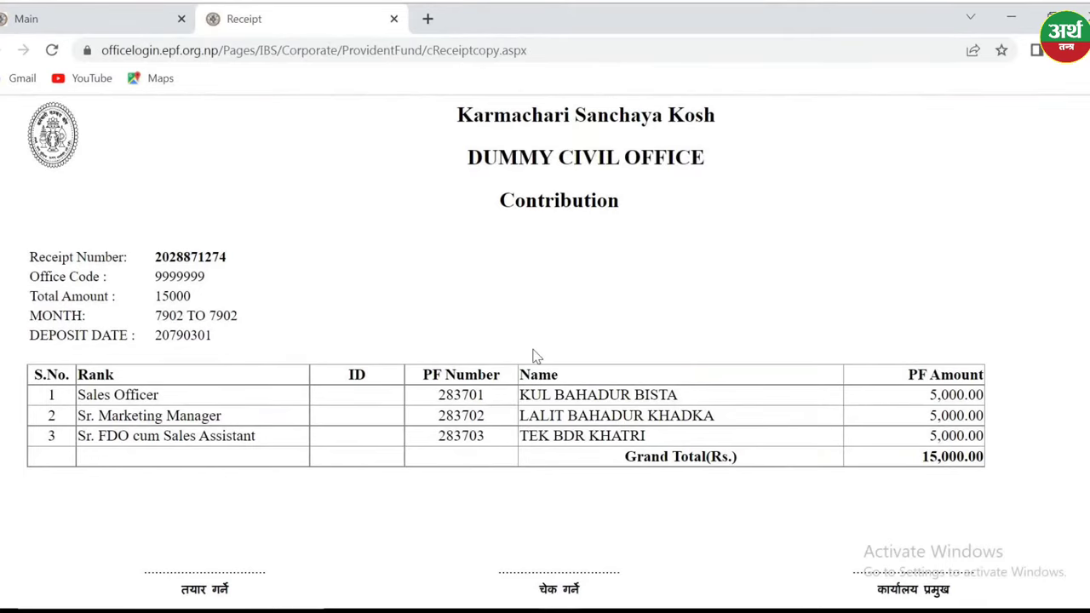
scroll(539, 369, up, 3)
scroll(539, 369, down, 3)
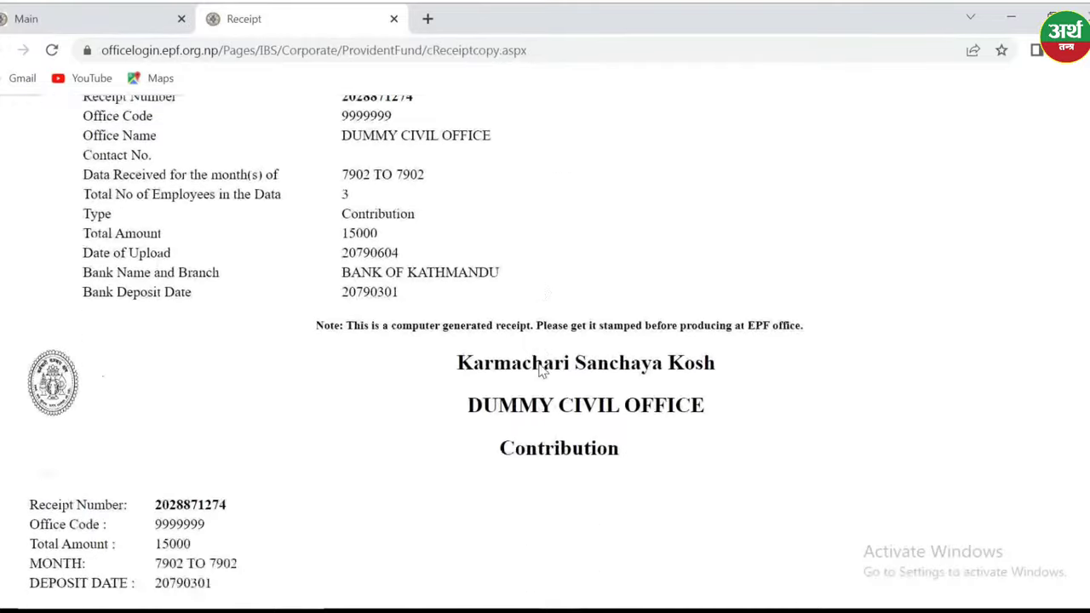
scroll(539, 369, up, 4)
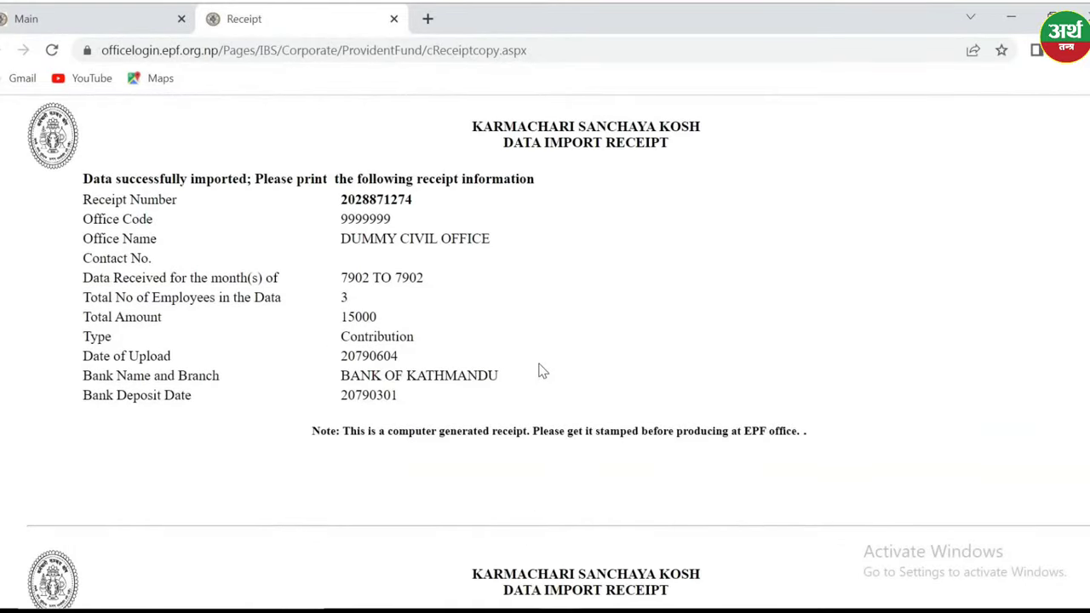
- Open the print settings for the receipt, choose the Portrait layout, and cancel printing
key(ctrl+p)
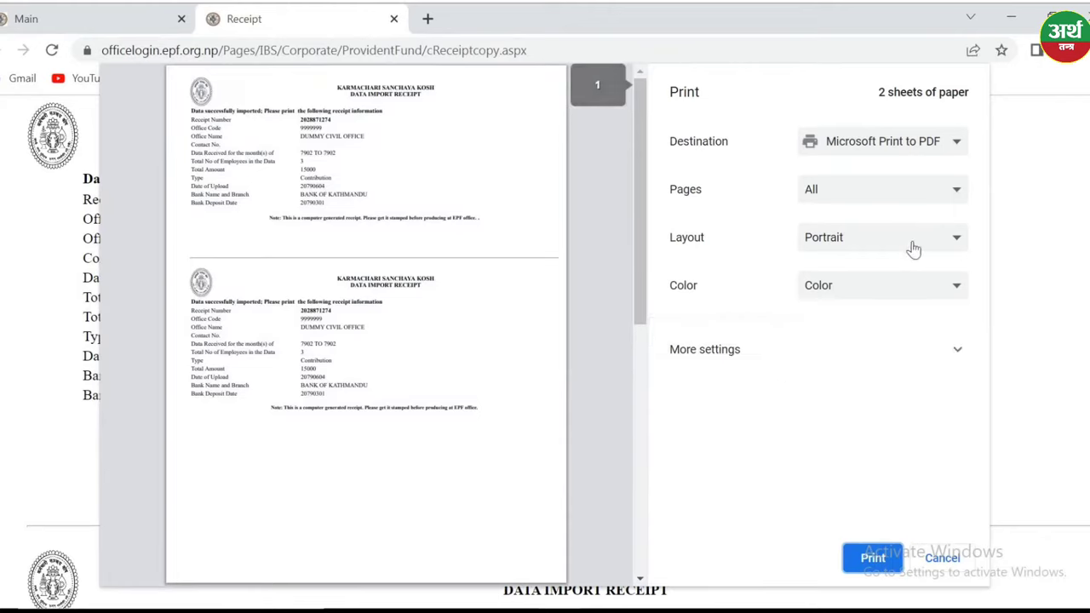
click(955, 241)
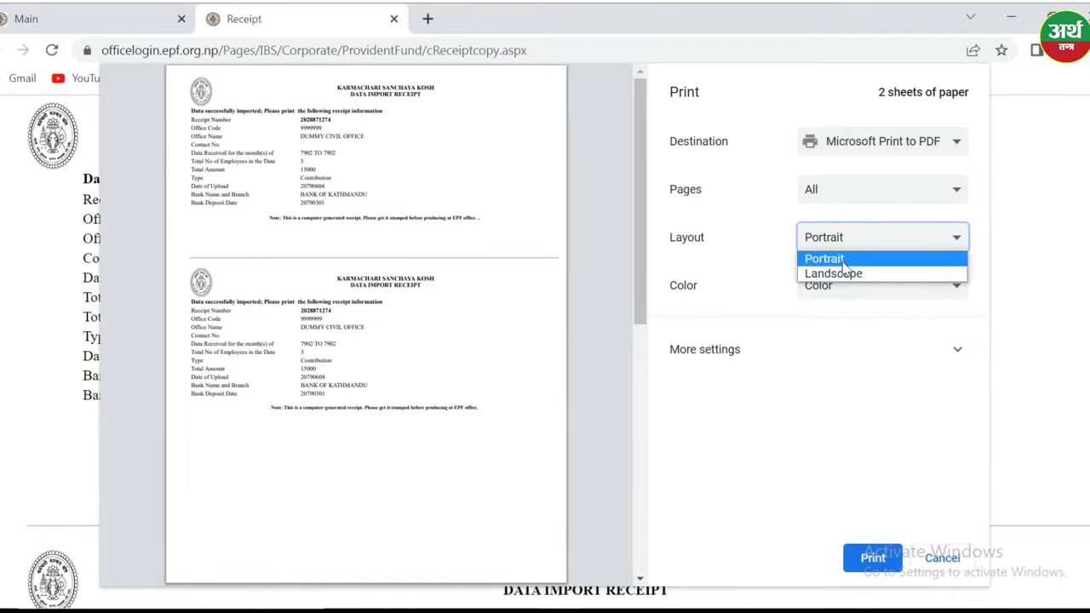
click(834, 260)
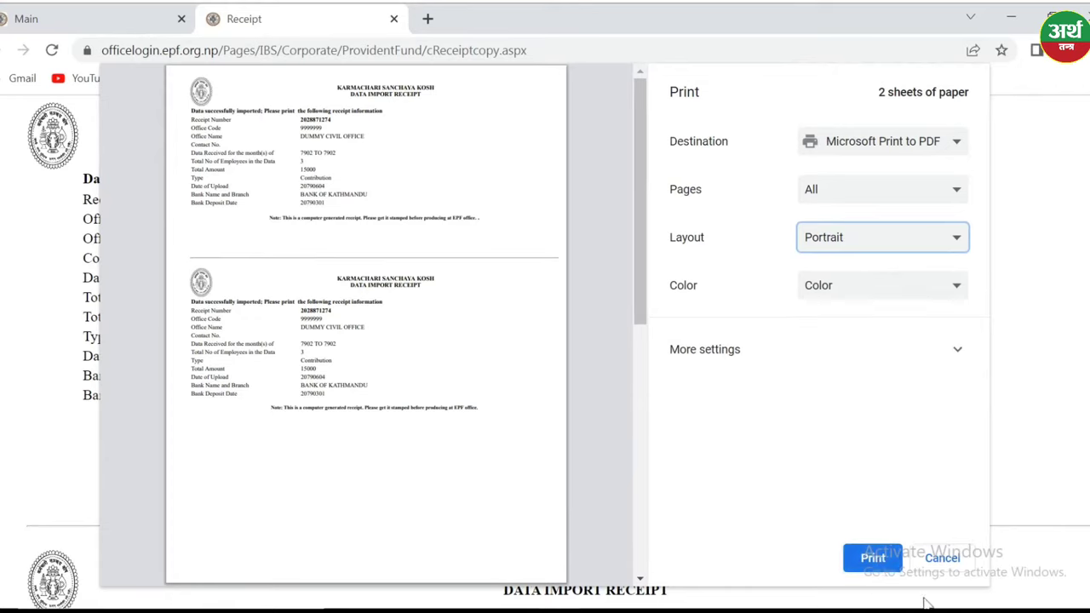
click(943, 560)
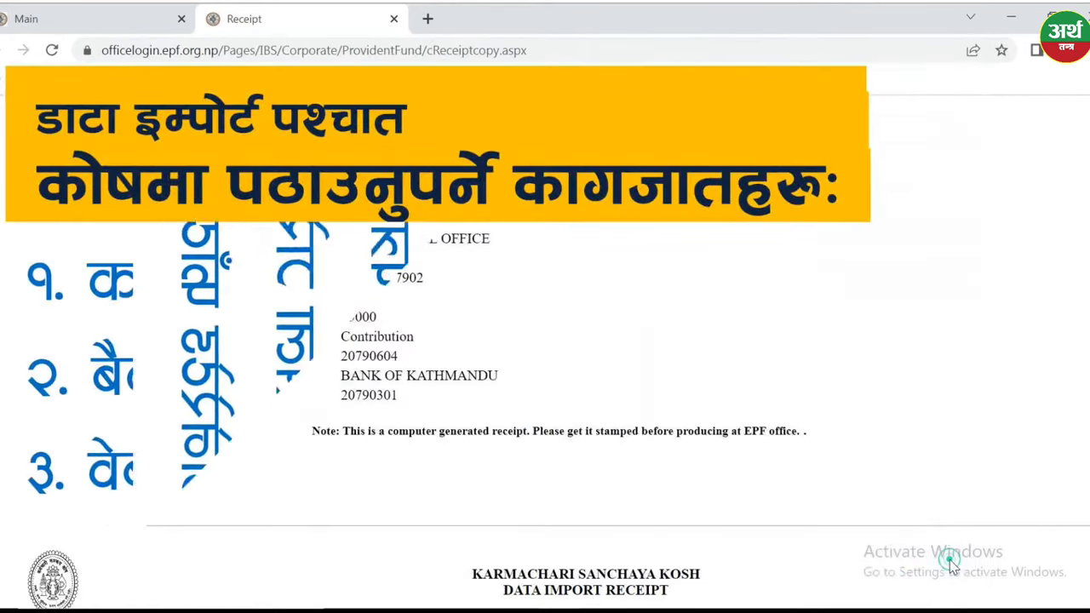
- Review the receipt's employee contribution list, close the receipt, and highlight the Web Reuse option
scroll(545, 341, down, 10)
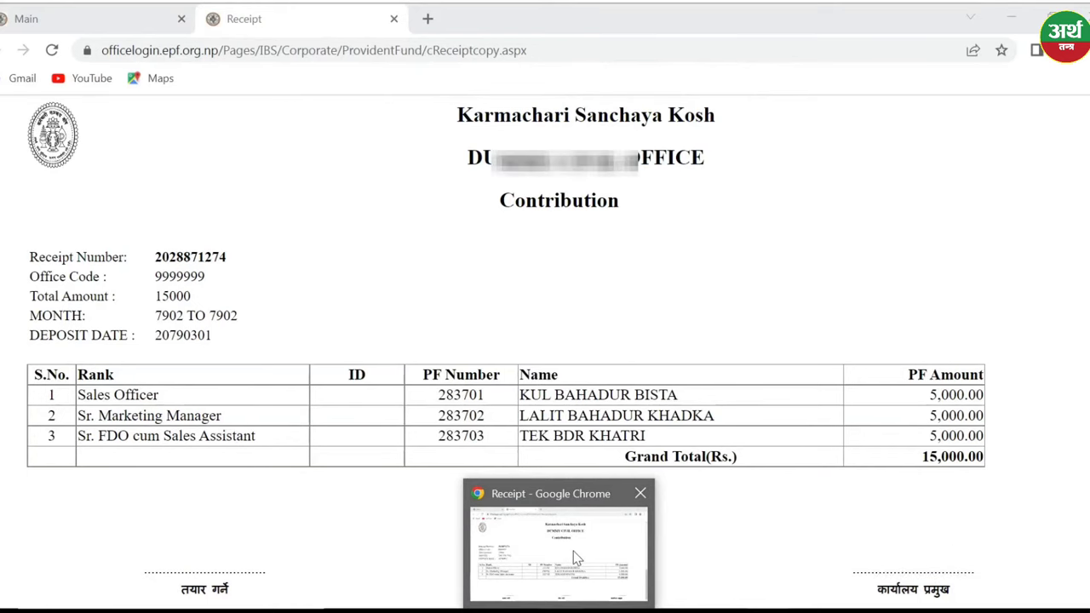
click(573, 551)
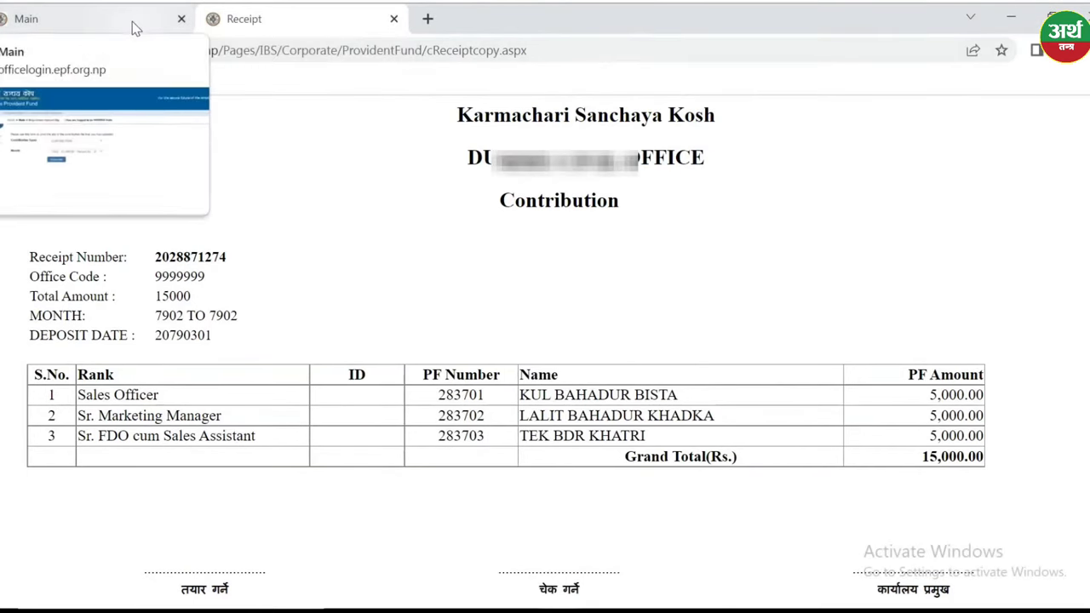
click(393, 18)
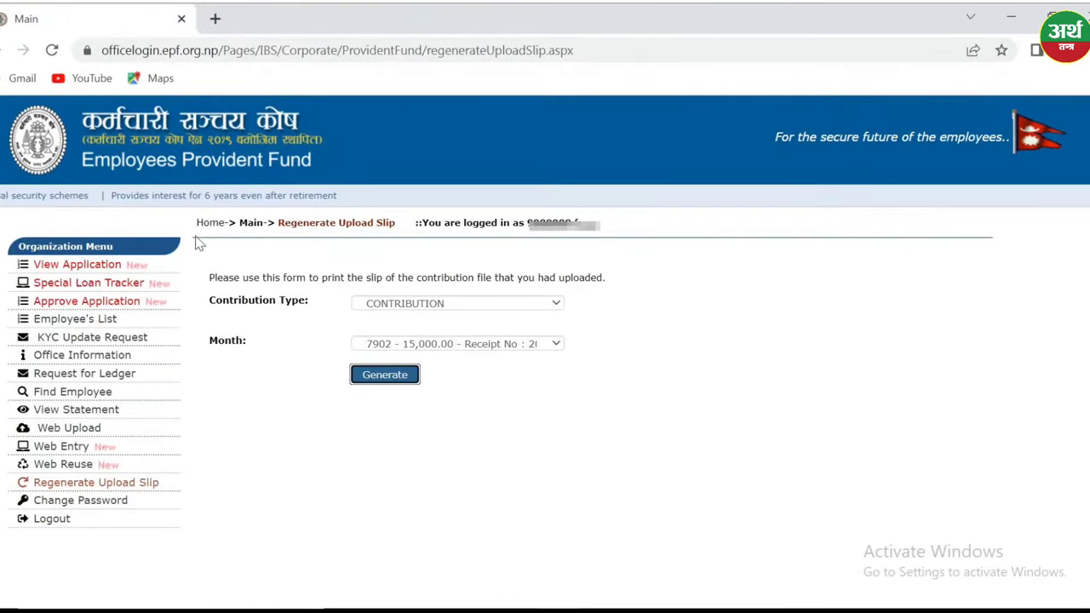
drag(139, 464, 37, 480)
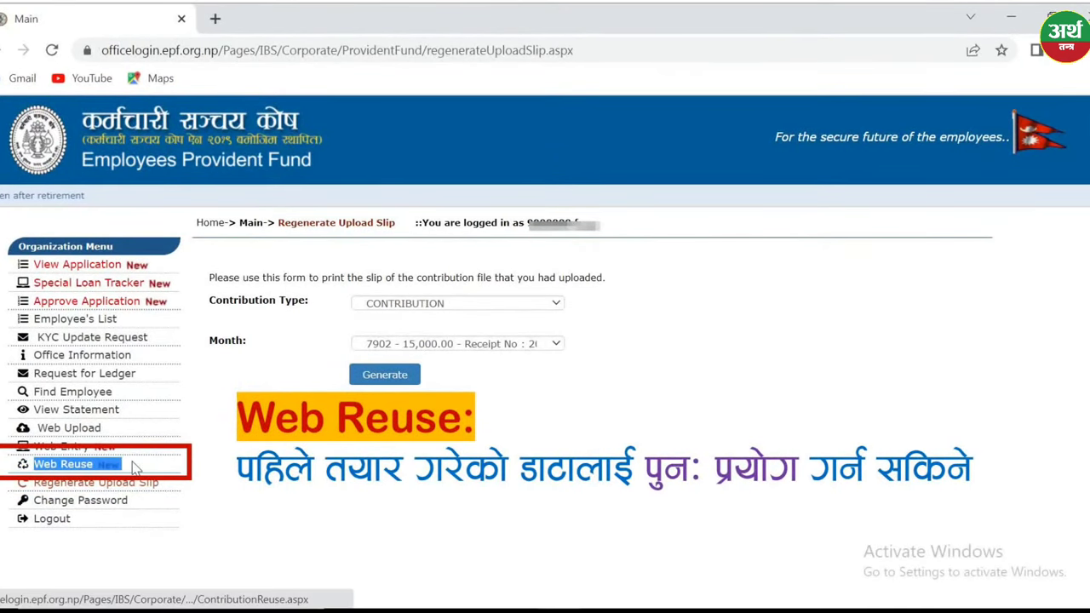
- Open the Web Reuse page and select the first listed 7902 receipt as the previous month for the CONTRIBUTION type
click(89, 467)
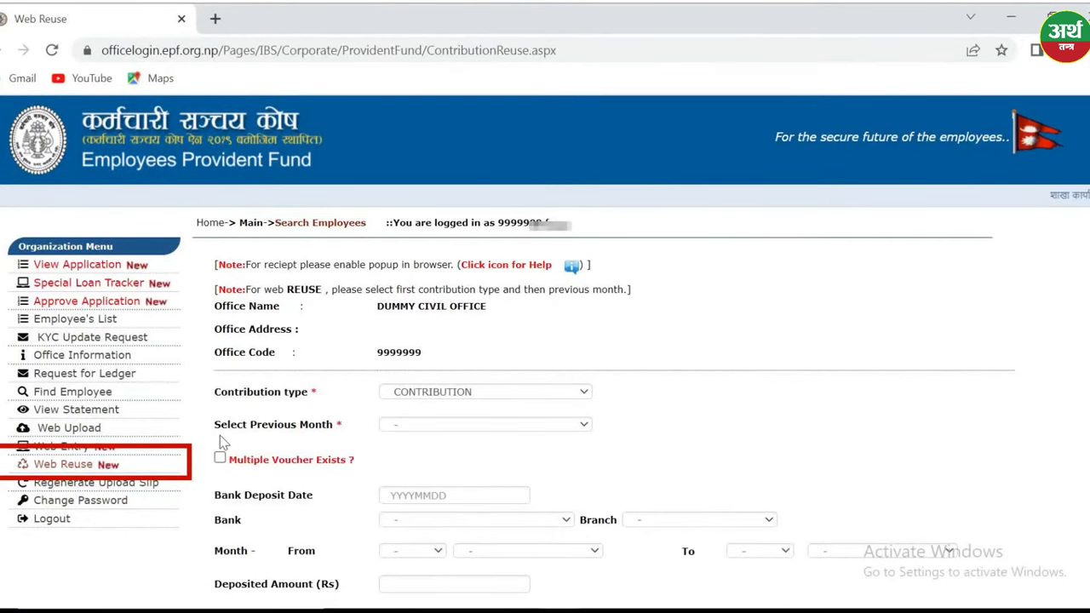
click(584, 426)
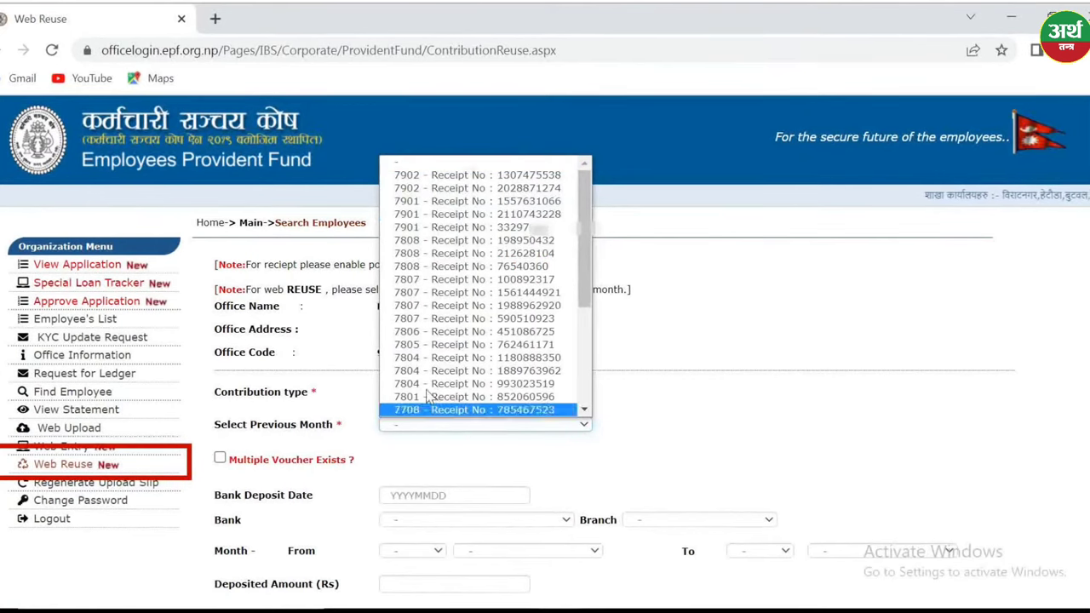
click(424, 176)
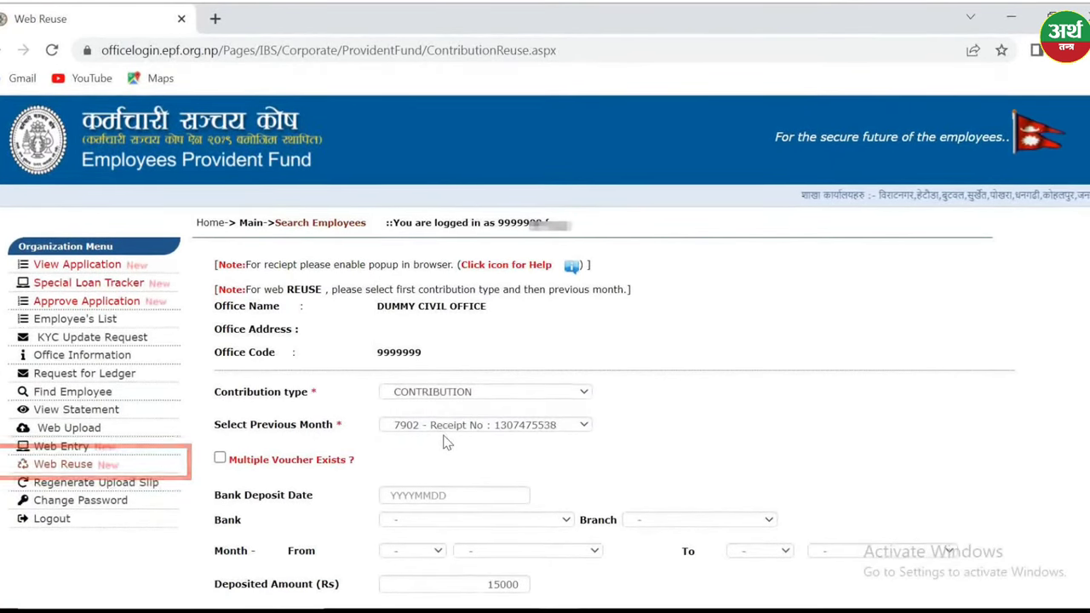
- Review the reused deposit fields and employee records, and open the first employee's total amount for editing
scroll(443, 441, down, 3)
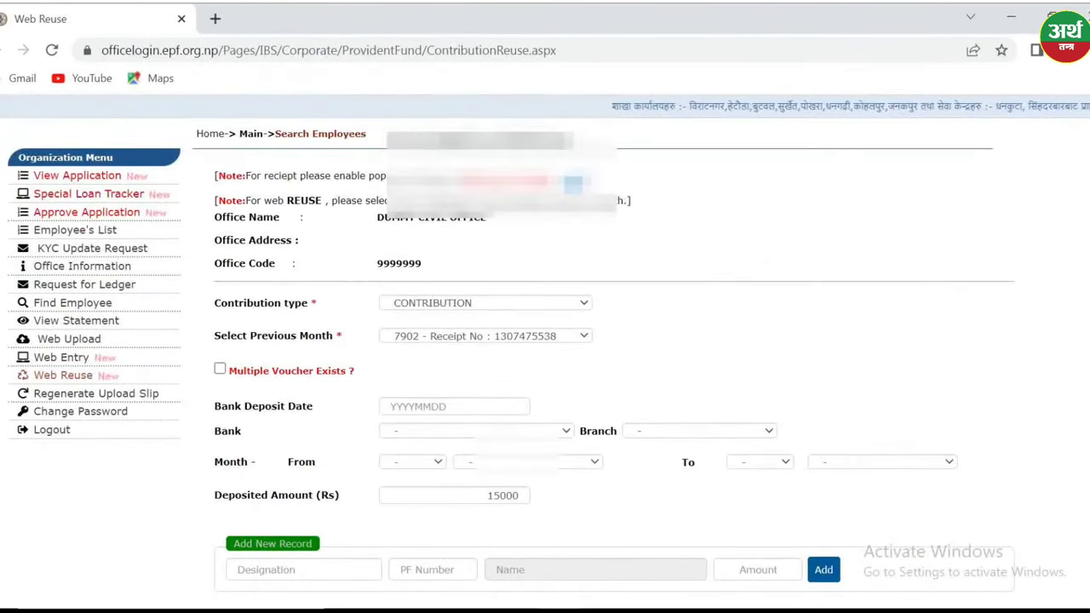
scroll(331, 472, down, 1)
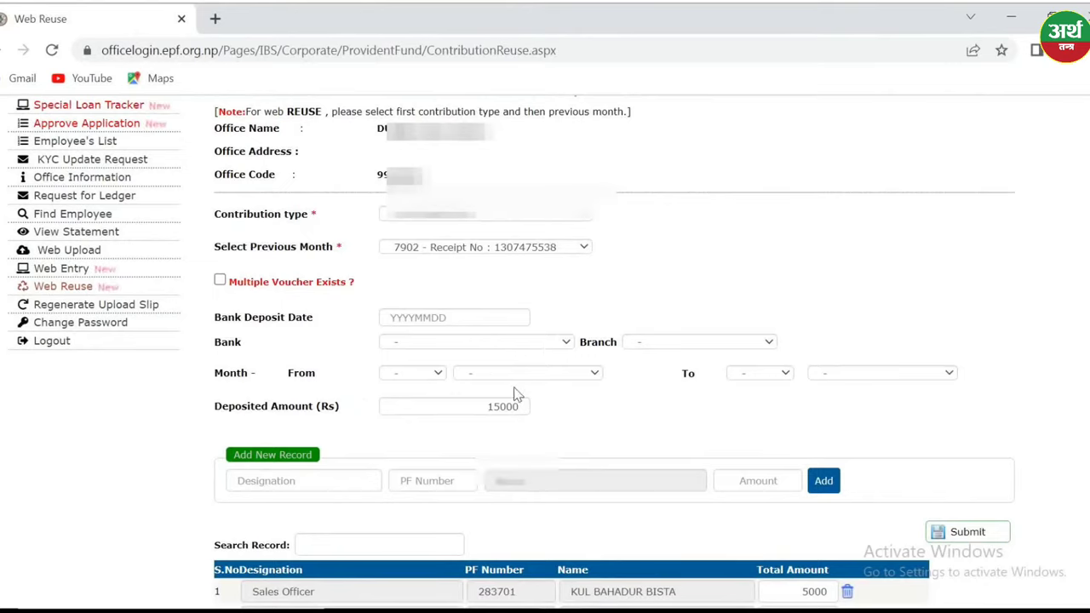
scroll(514, 389, down, 2)
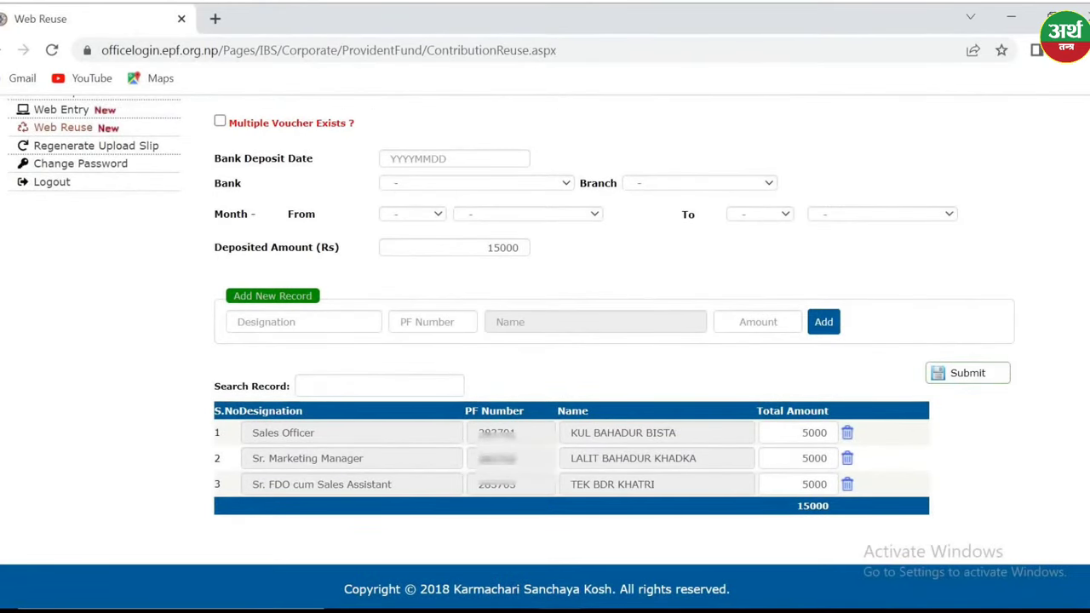
click(809, 433)
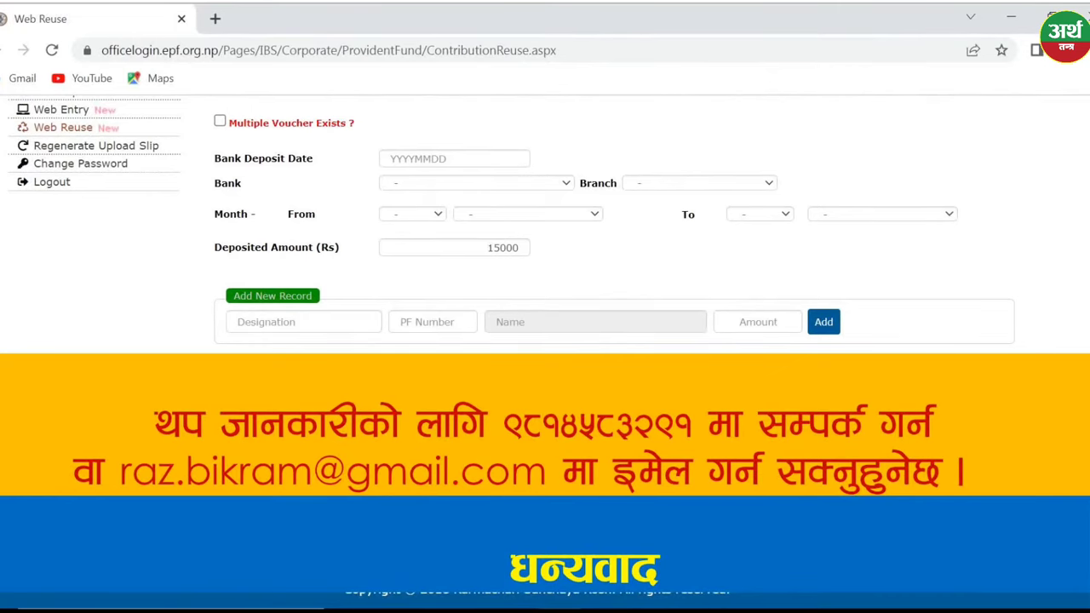
mouse_move(894, 603)
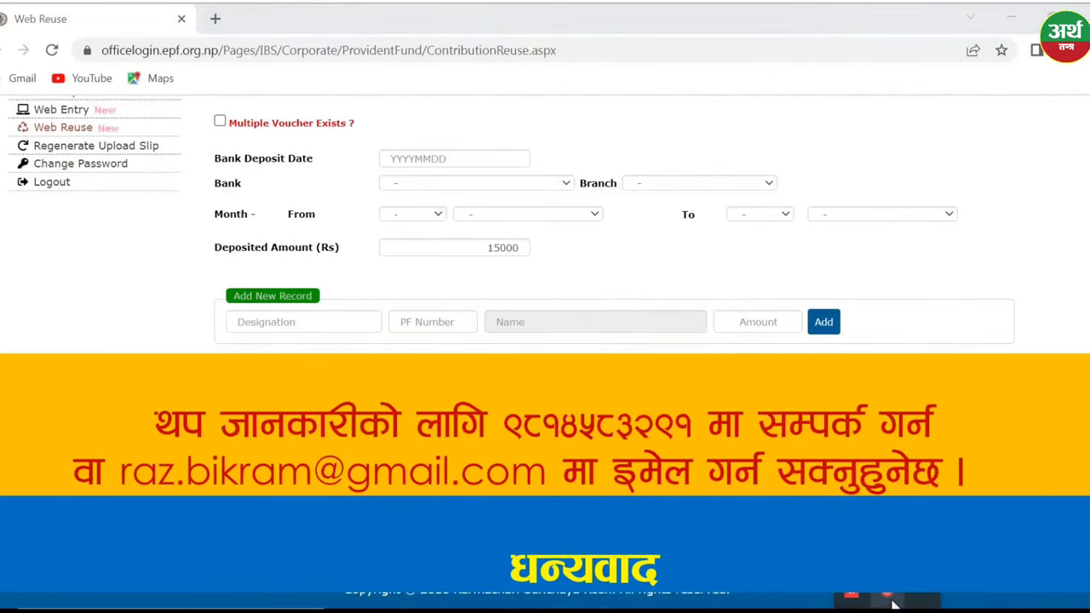